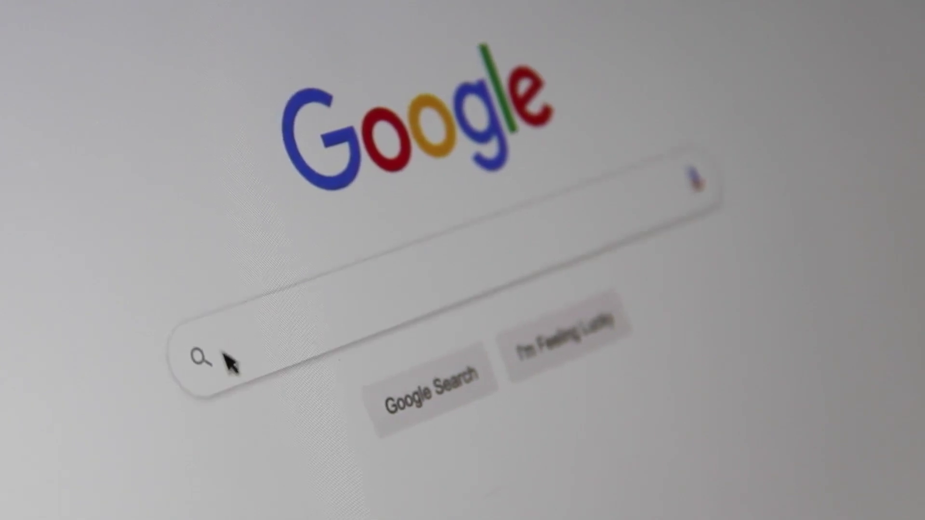
- Search Google for Wix to bring up wix.com and its Log In sitelink
{"action": "type", "text": "Sear"}
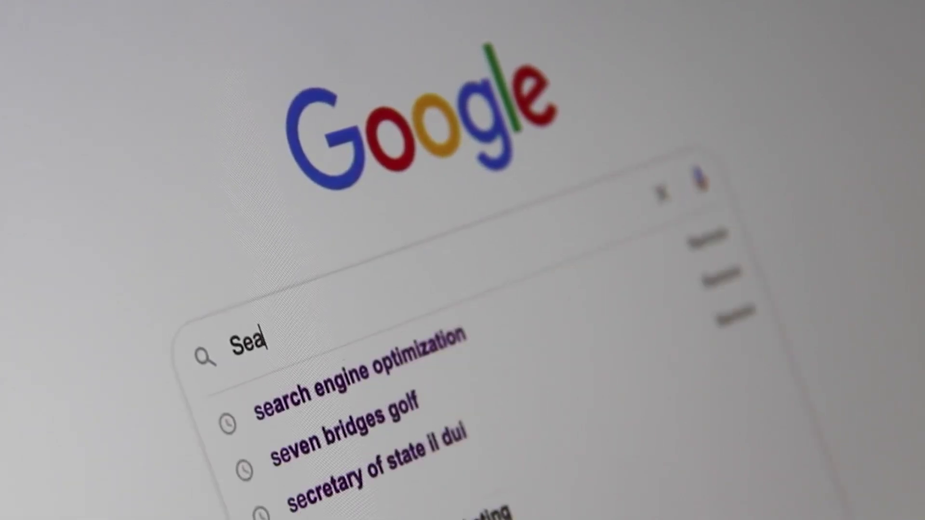
{"action": "type", "text": "ch Engine Op"}
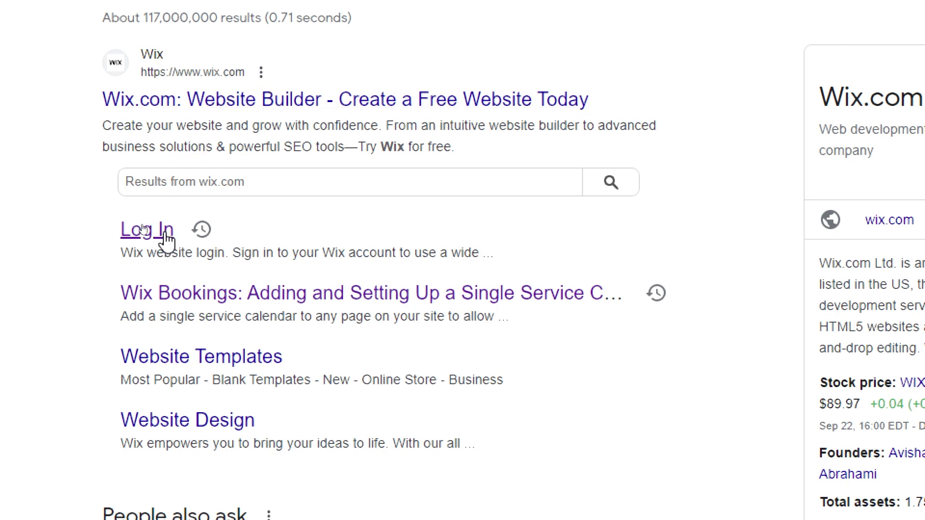
- Open the Wix Log In page and choose Continue with Google
{"action": "left_click", "coordinate": [135, 236]}
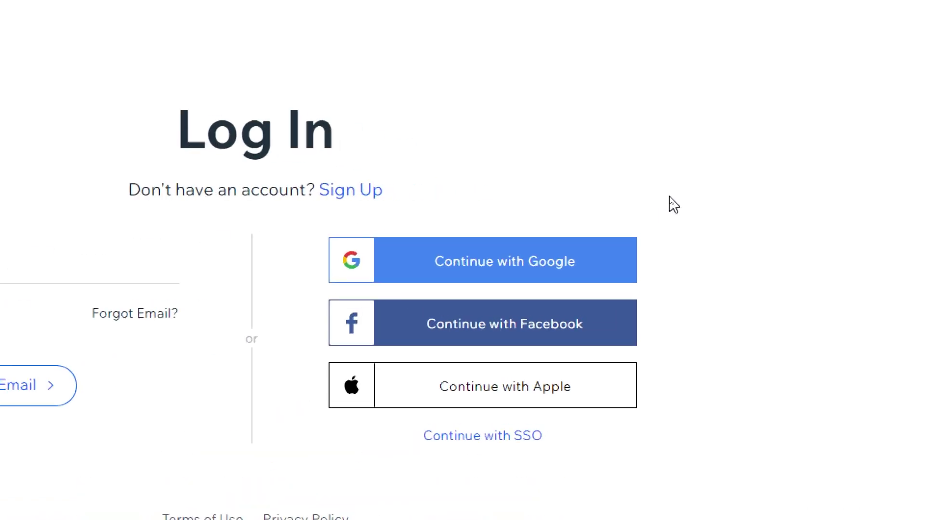
{"action": "left_click", "coordinate": [482, 274]}
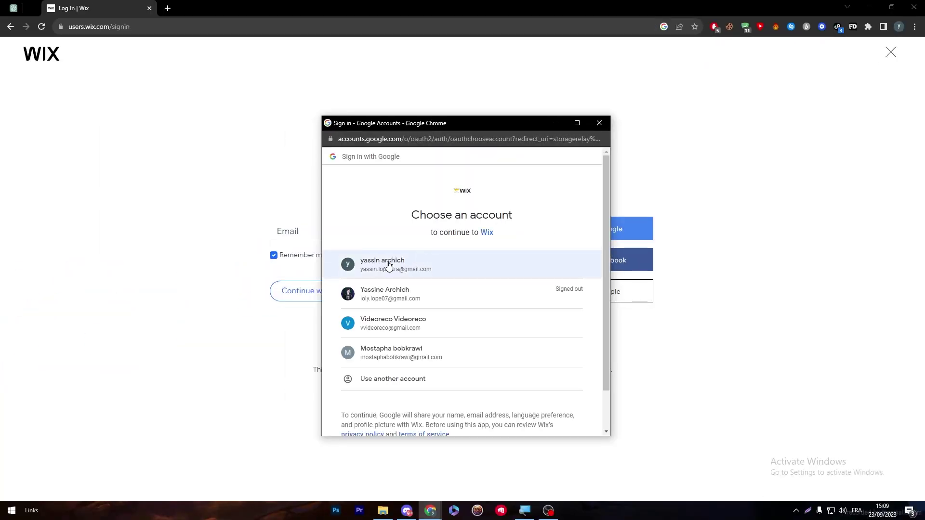
- Sign in with the first Google account and scroll through the My Sites cards
{"action": "left_click", "coordinate": [415, 272]}
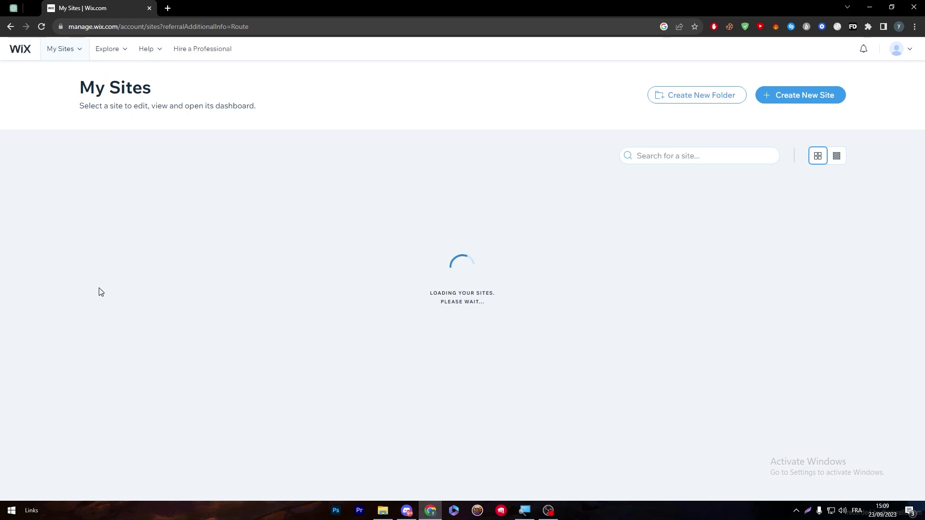
{"action": "scroll", "coordinate": [921, 195], "scroll_direction": "down", "scroll_amount": 3}
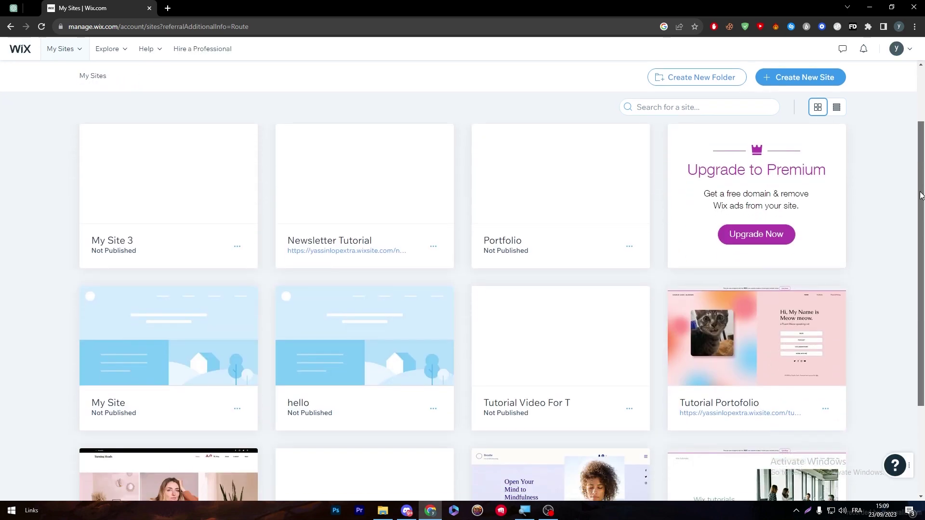
{"action": "left_click_drag", "start_coordinate": [921, 196], "coordinate": [906, 288]}
{"action": "scroll", "coordinate": [905, 297], "scroll_direction": "up", "scroll_amount": 3}
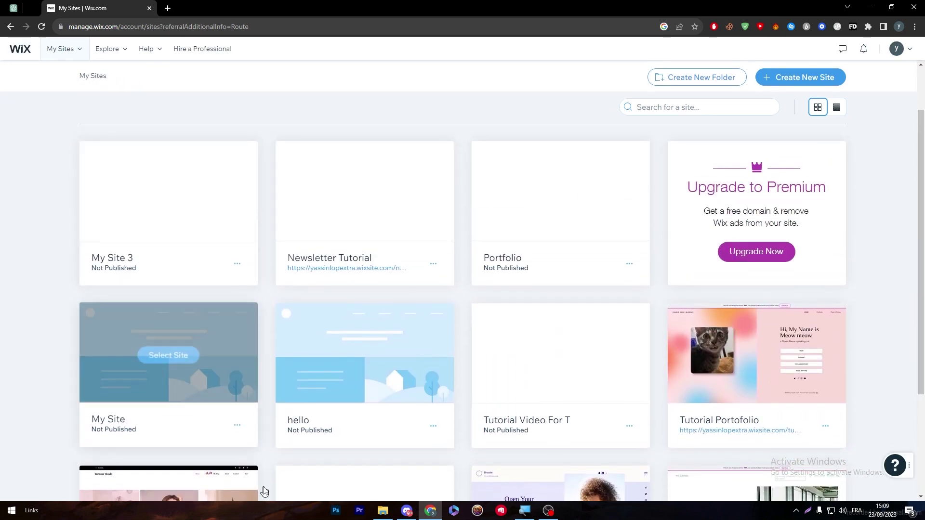
{"action": "left_click_drag", "start_coordinate": [921, 111], "coordinate": [921, 66]}
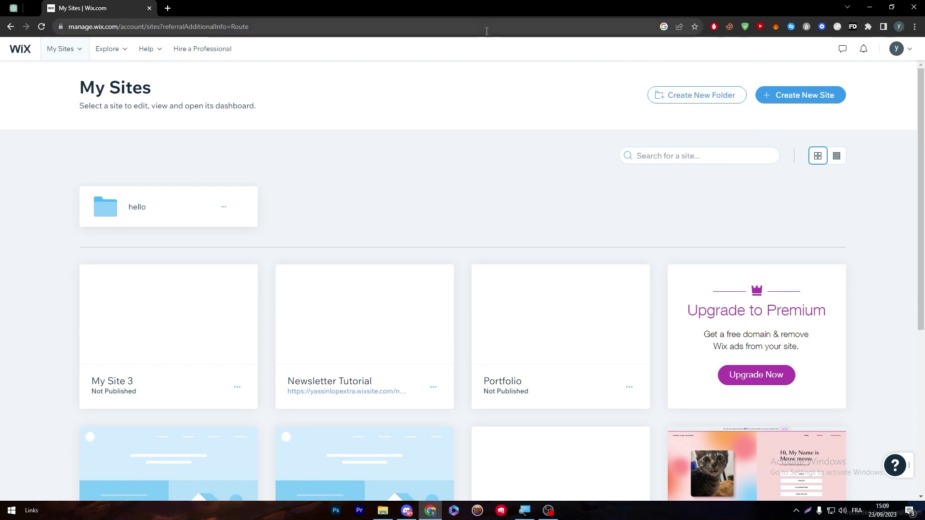
{"action": "mouse_move", "coordinate": [198, 292]}
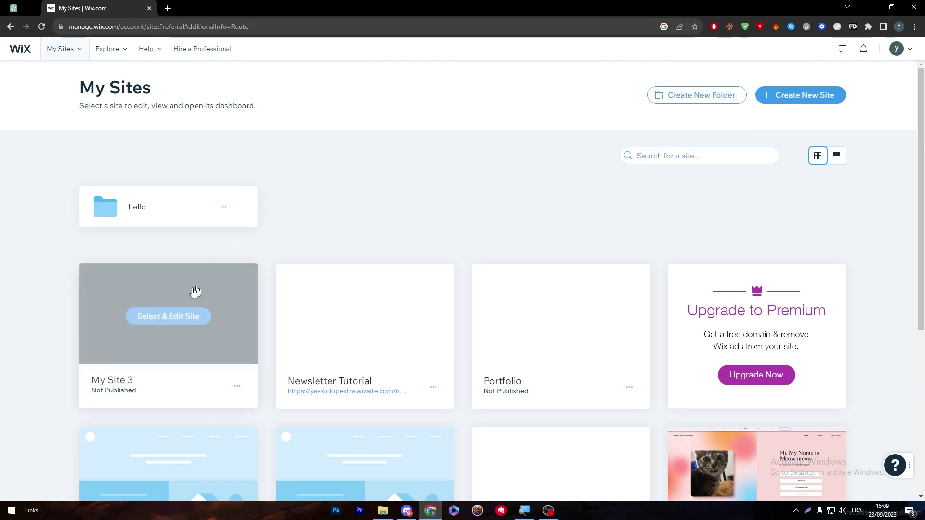
- Open My Site 3's dashboard, search the App Market for 'square' and open Square POS for Restaurants
{"action": "left_click", "coordinate": [169, 315]}
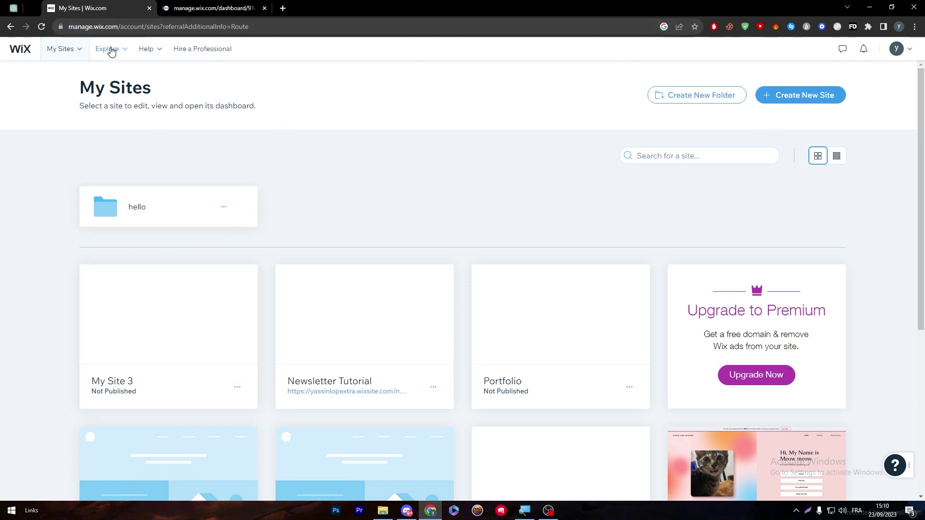
{"action": "mouse_move", "coordinate": [114, 52]}
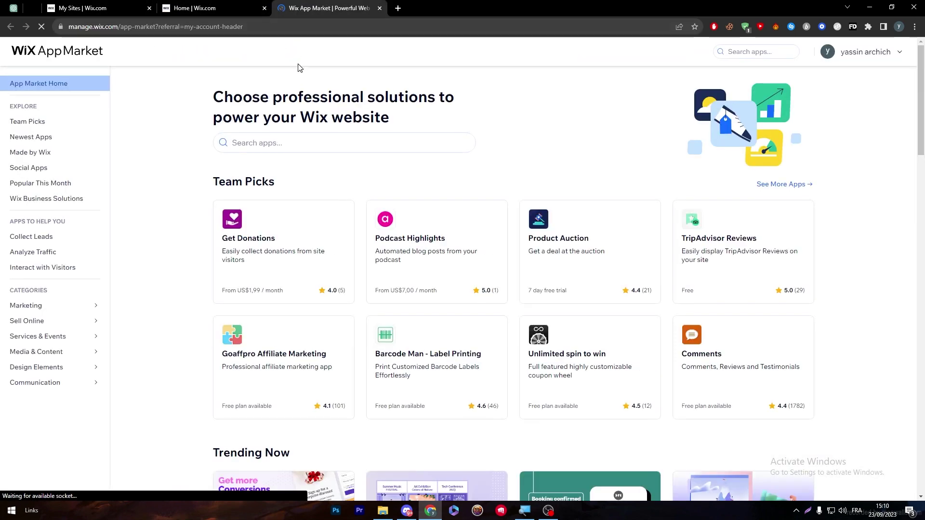
{"action": "left_click", "coordinate": [360, 140]}
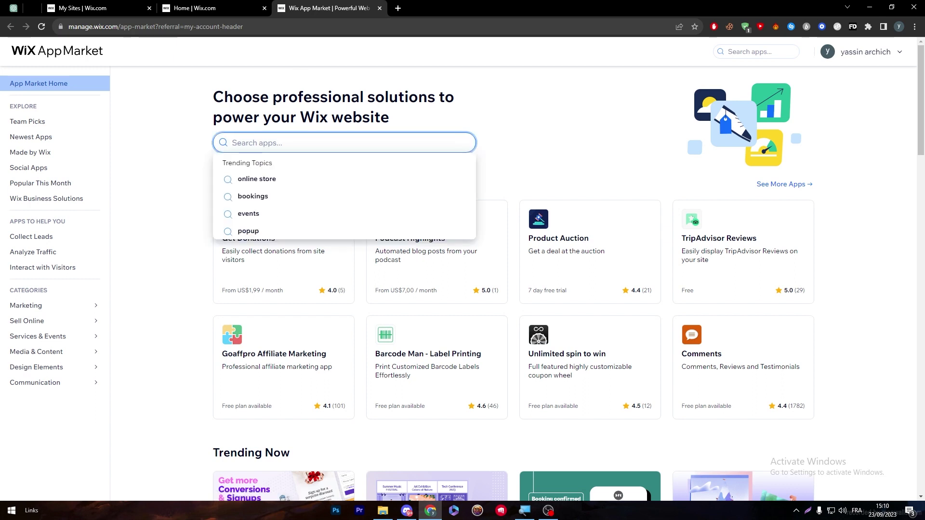
{"action": "type", "text": "square"}
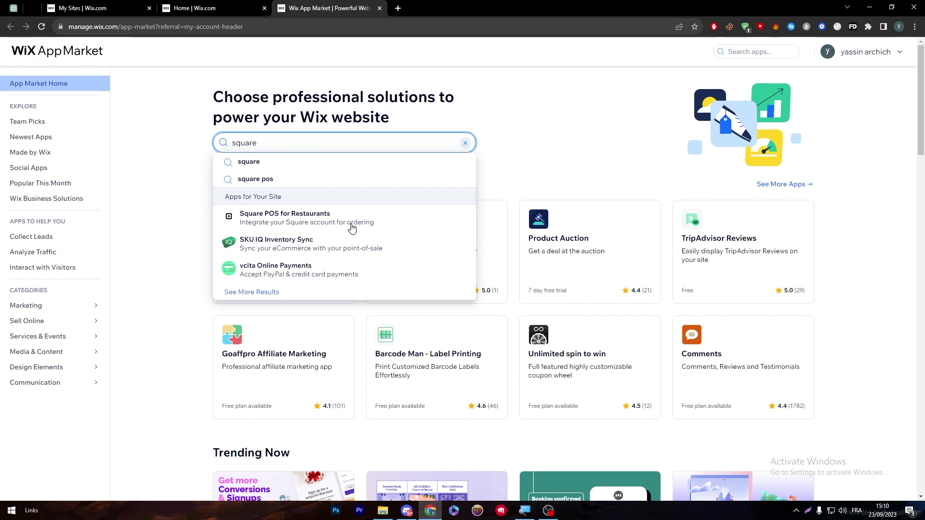
{"action": "left_click", "coordinate": [290, 226]}
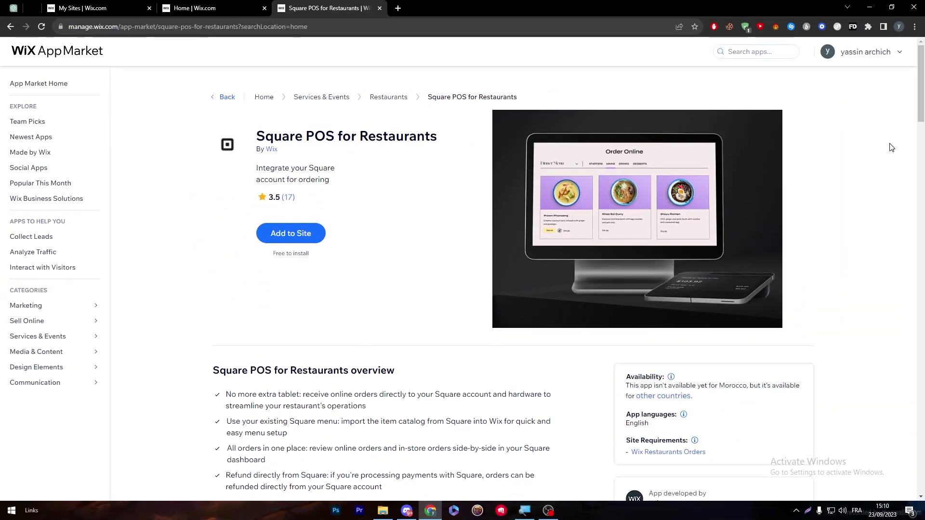
- Read through the Square POS for Restaurants app page, then return to the Home dashboard tab
{"action": "scroll", "coordinate": [892, 147], "scroll_direction": "down", "scroll_amount": 4}
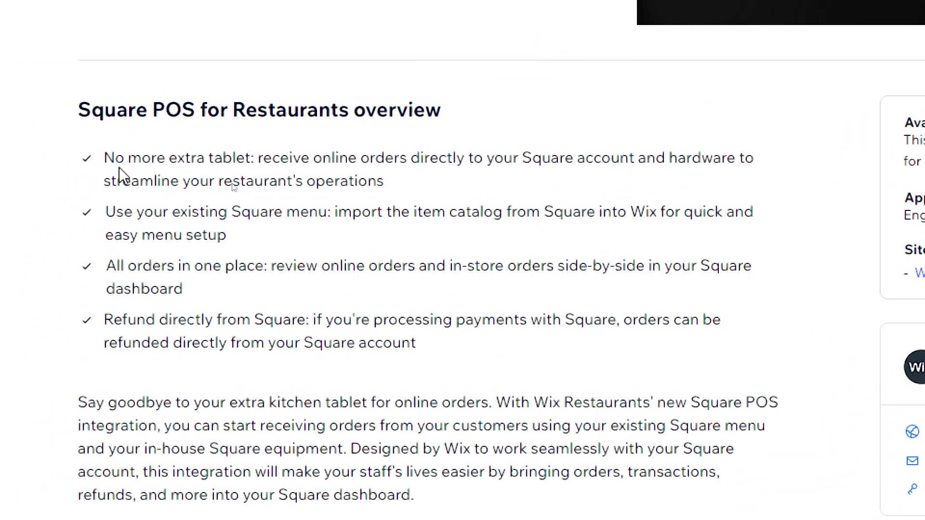
{"action": "left_click_drag", "start_coordinate": [92, 159], "coordinate": [163, 136]}
{"action": "left_click", "coordinate": [164, 139]}
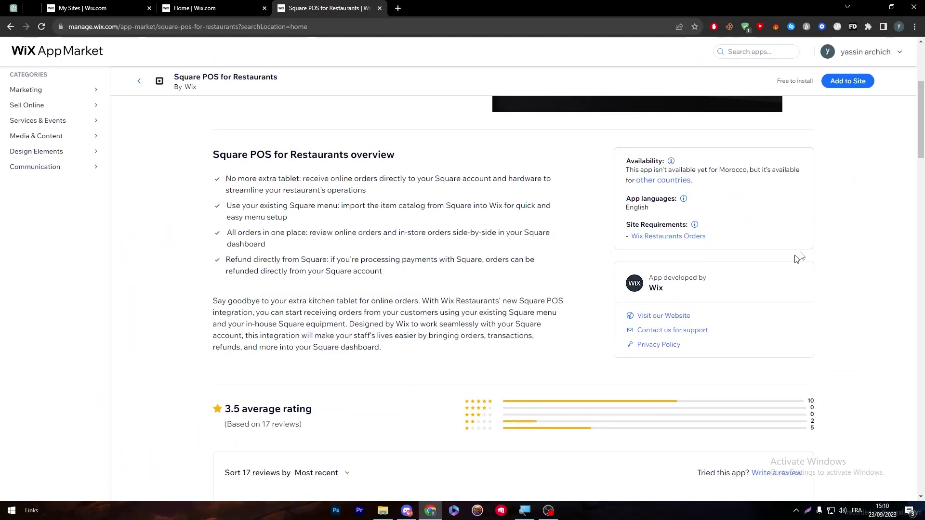
{"action": "scroll", "coordinate": [799, 258], "scroll_direction": "down", "scroll_amount": 8}
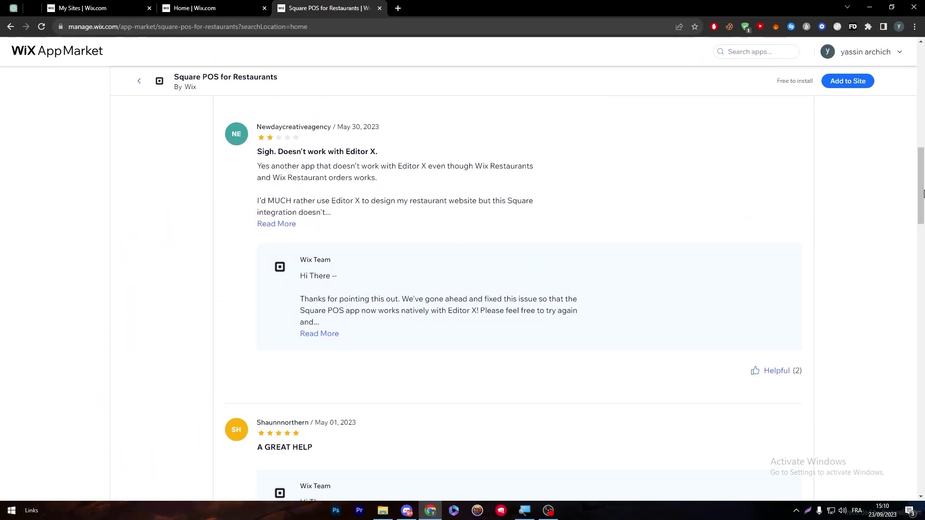
{"action": "scroll", "coordinate": [715, 94], "scroll_direction": "up", "scroll_amount": 12}
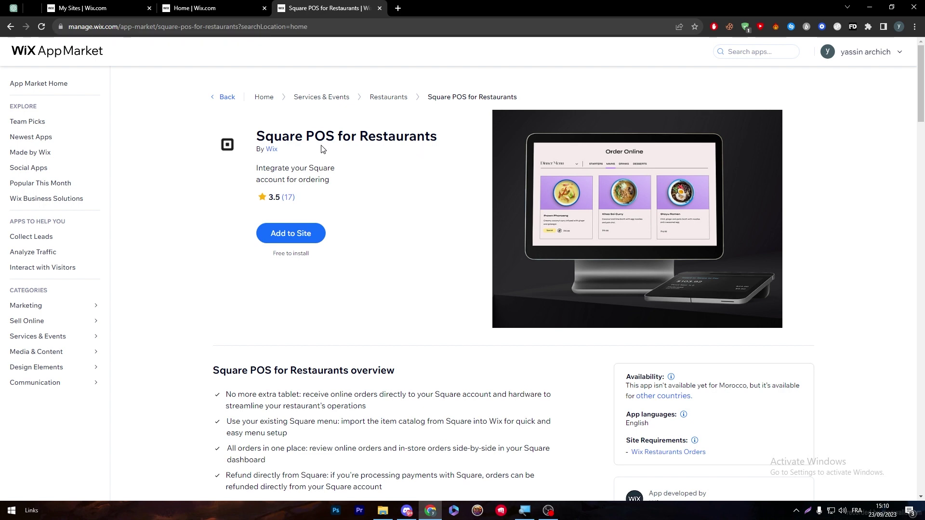
{"action": "left_click", "coordinate": [82, 8]}
- Open the site's App Market from the dashboard, then search the dashboard for 'square'
{"action": "left_click", "coordinate": [193, 8]}
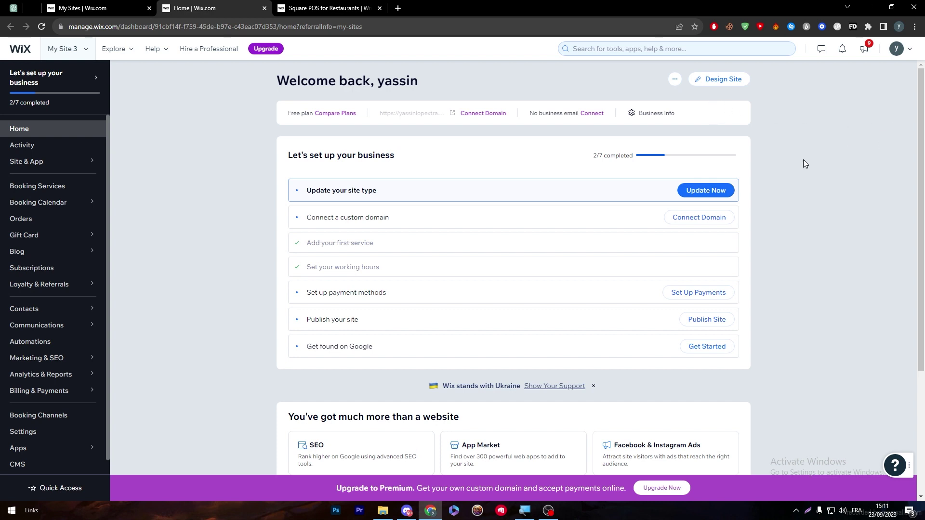
{"action": "mouse_move", "coordinate": [93, 449]}
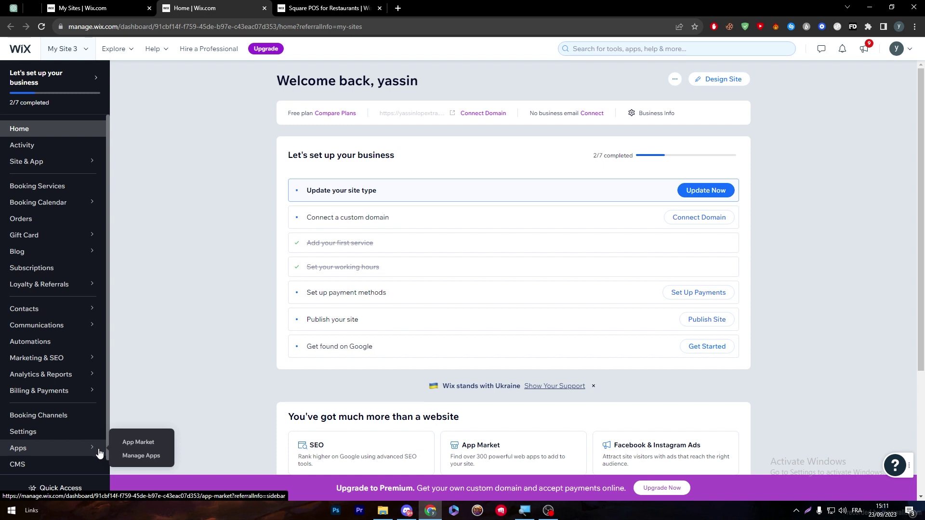
{"action": "left_click", "coordinate": [131, 449], "text": "ctrl"}
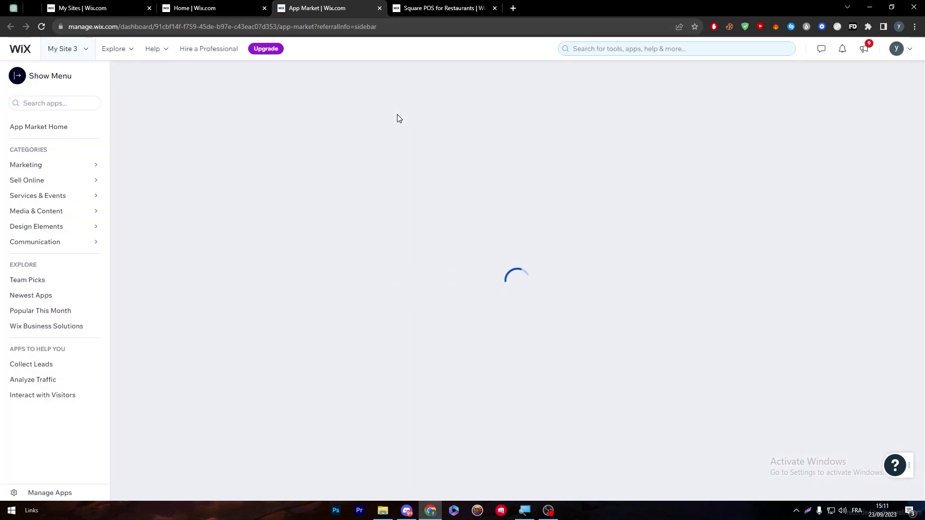
{"action": "left_click", "coordinate": [439, 6]}
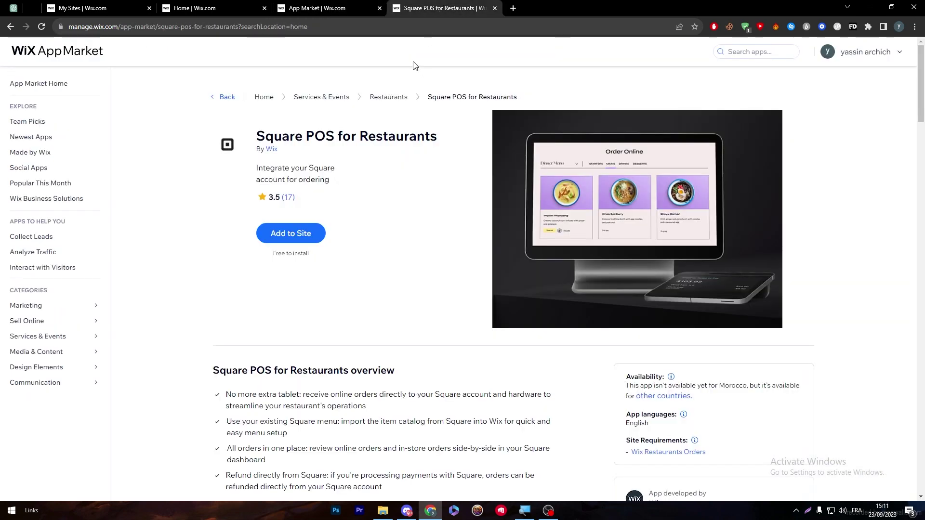
{"action": "left_click", "coordinate": [333, 6]}
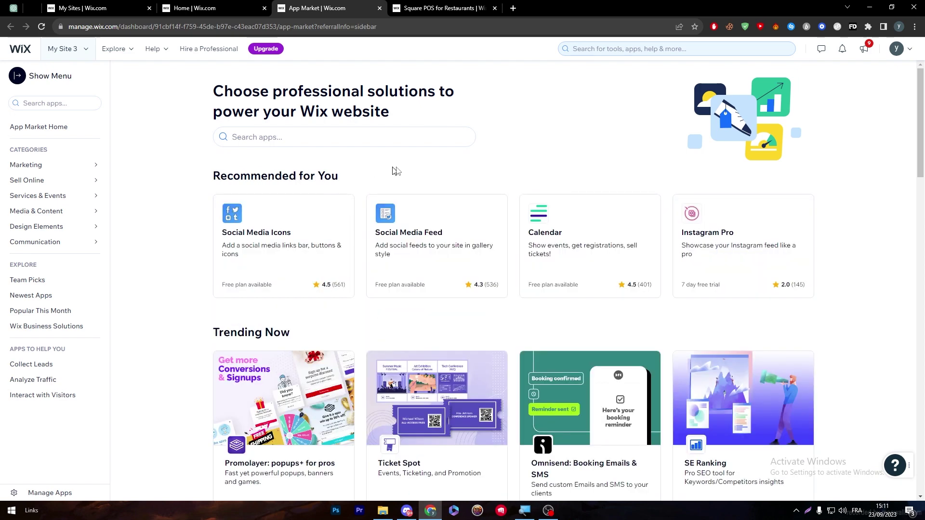
{"action": "left_click", "coordinate": [610, 49]}
{"action": "type", "text": "square"}
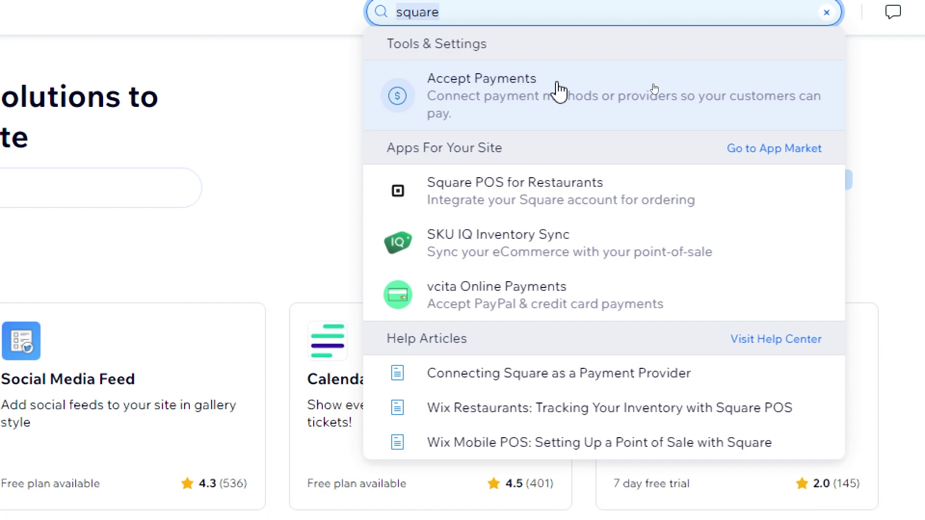
- Open Accept Payments from the search results, then Billing & Payments > Payments
{"action": "left_click", "coordinate": [457, 126]}
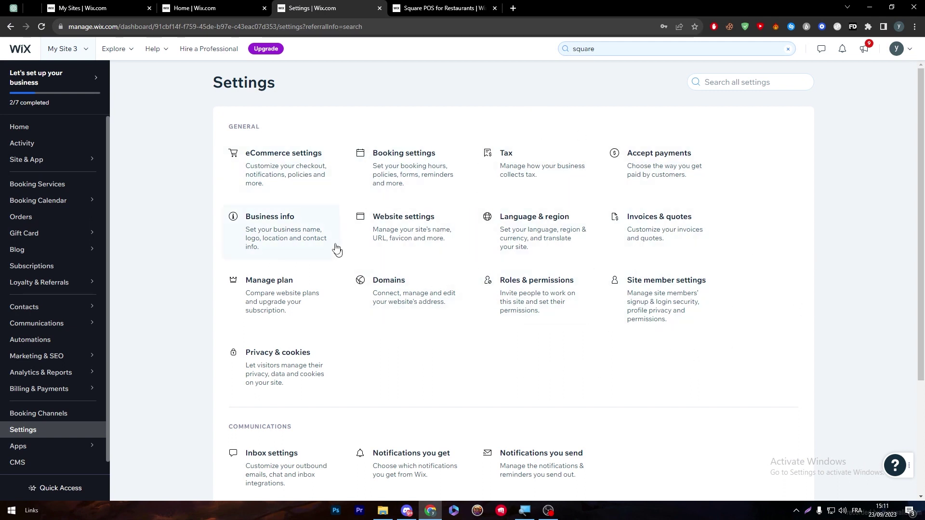
{"action": "scroll", "coordinate": [920, 118], "scroll_direction": "down", "scroll_amount": 3}
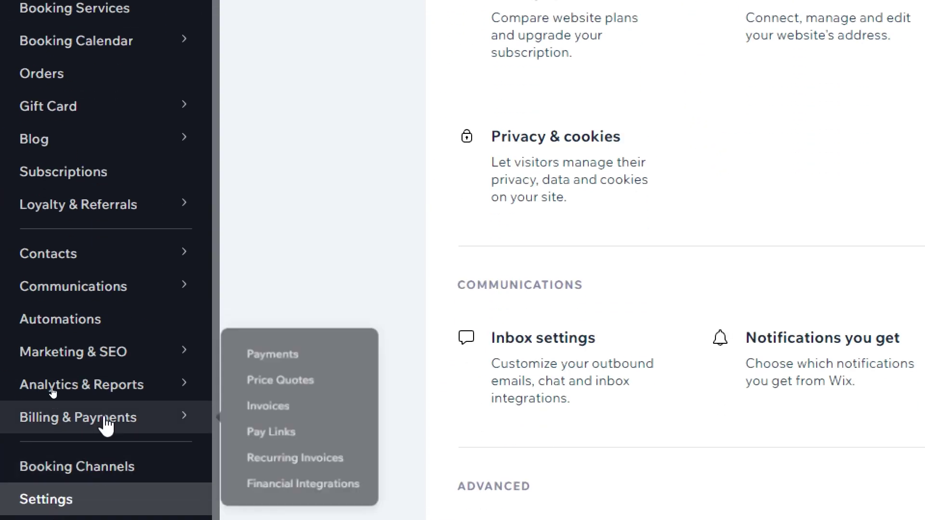
{"action": "left_click", "coordinate": [111, 425]}
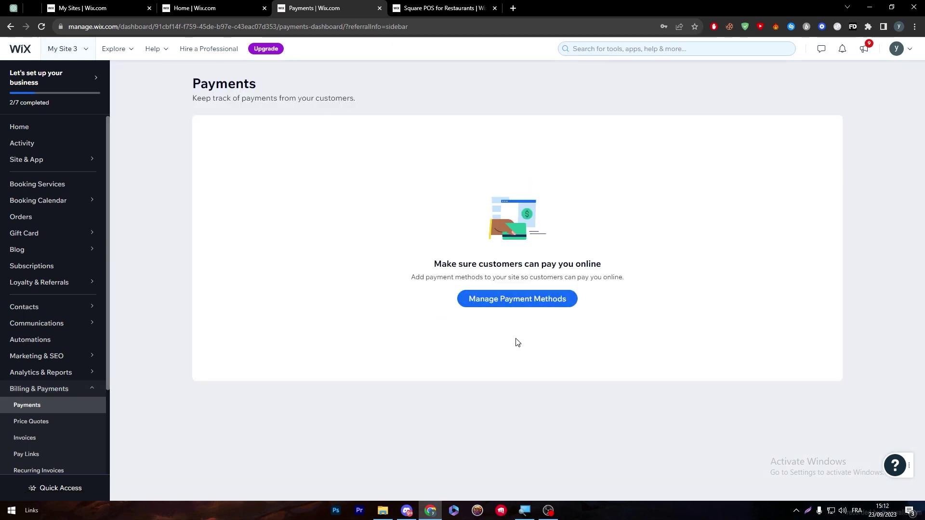
- Confirm Morocco as business location, view extra payment options, then open the location selector
{"action": "left_click", "coordinate": [569, 298]}
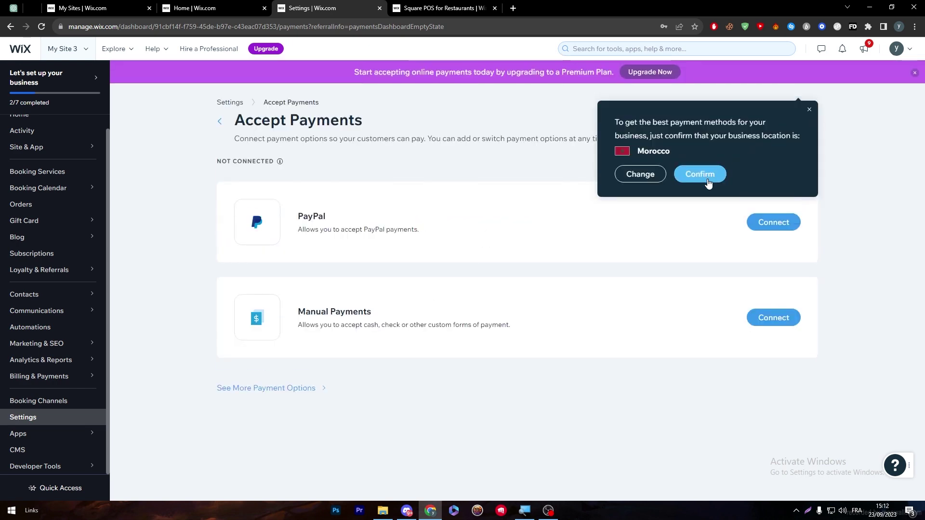
{"action": "left_click", "coordinate": [708, 180]}
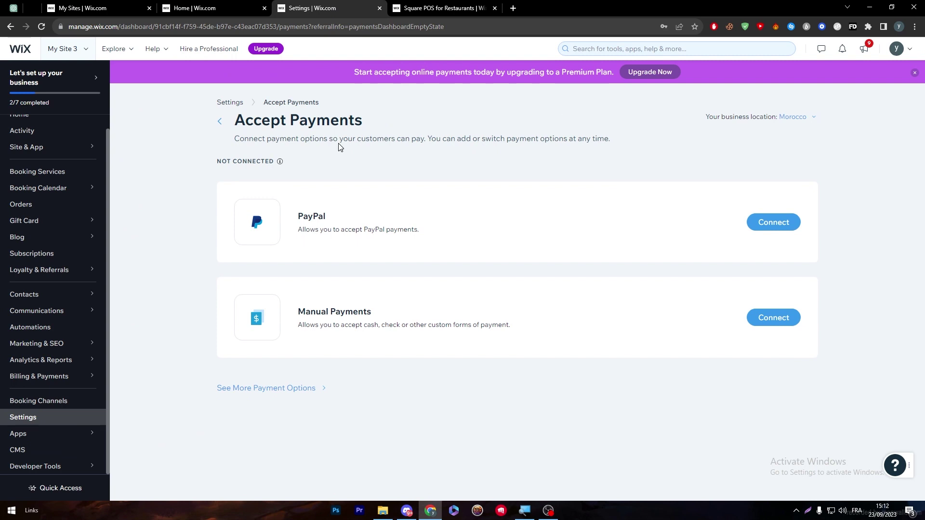
{"action": "left_click", "coordinate": [322, 391]}
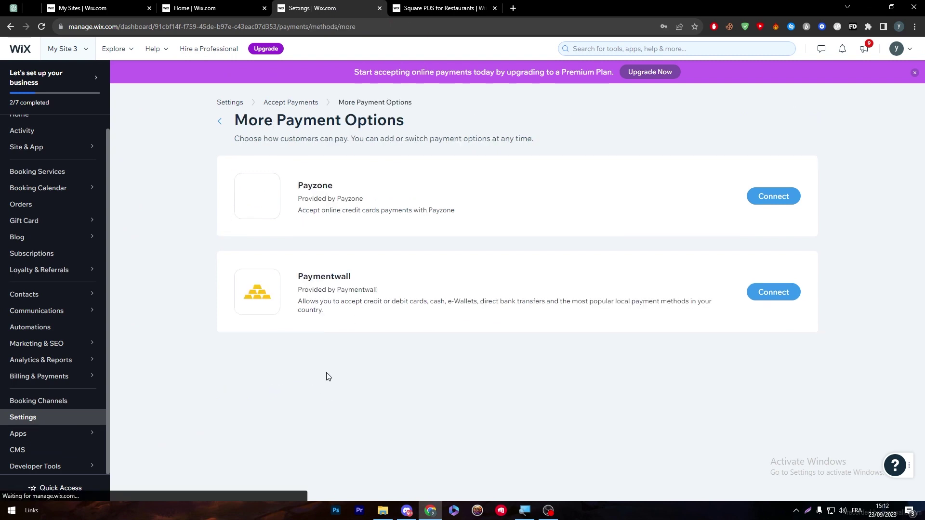
{"action": "left_click", "coordinate": [220, 122]}
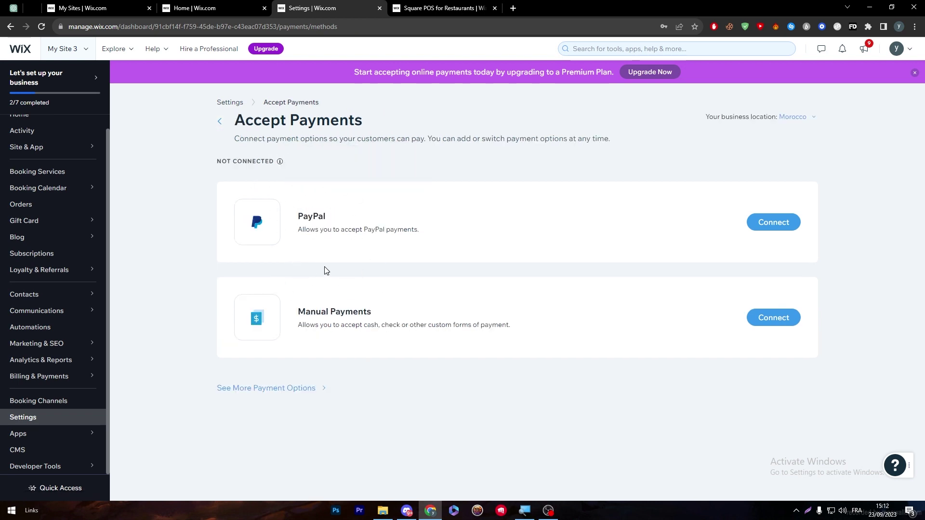
{"action": "left_click", "coordinate": [793, 117]}
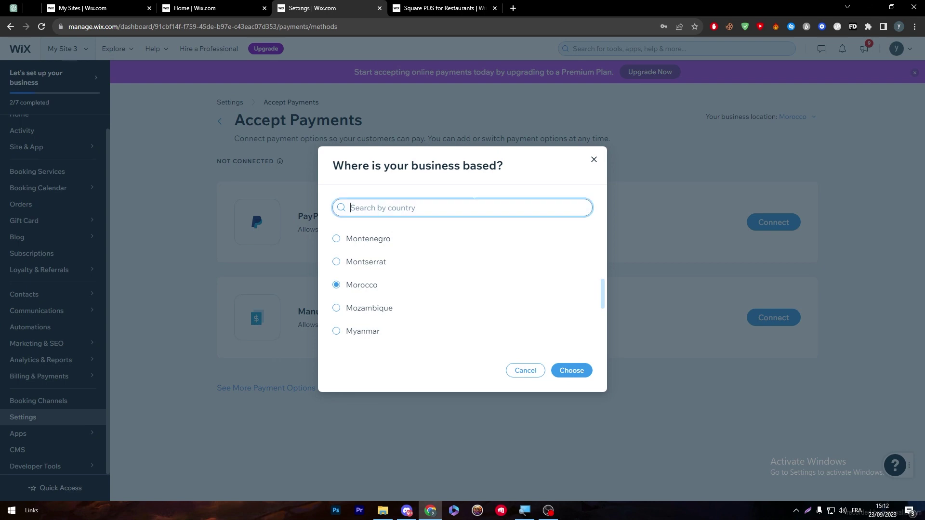
- Change the business location to United States
{"action": "type", "text": "usa"}
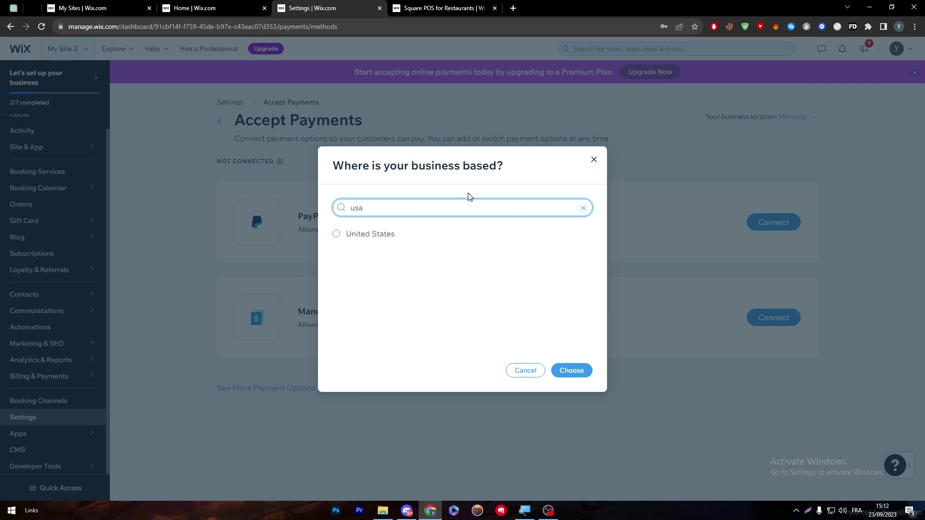
{"action": "left_click", "coordinate": [405, 241]}
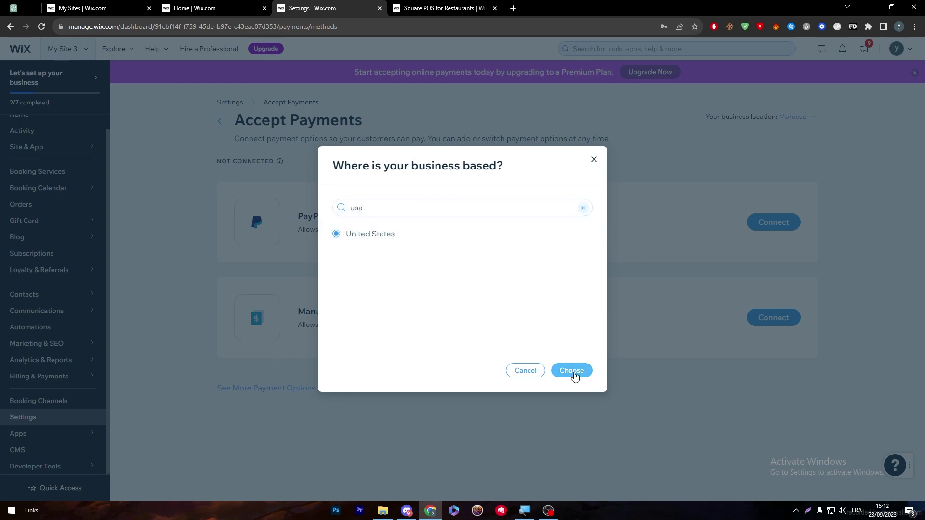
{"action": "left_click", "coordinate": [574, 371]}
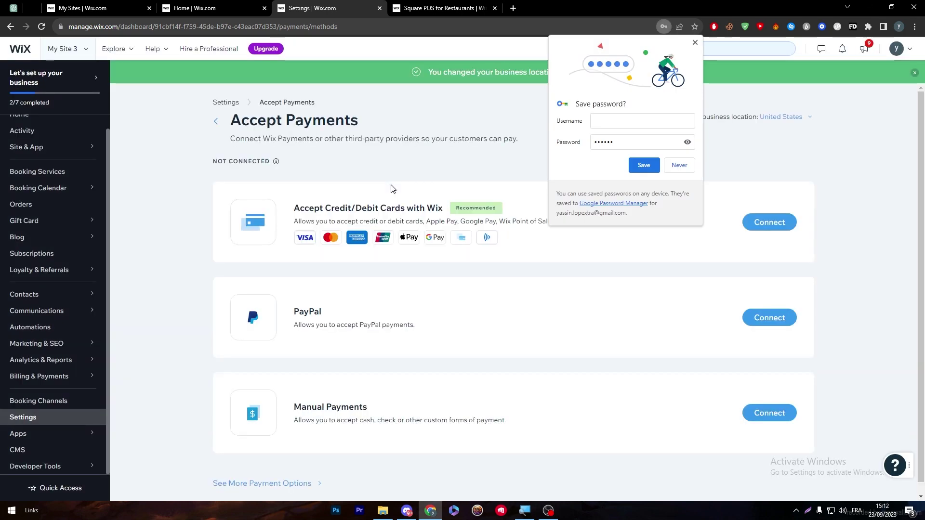
- Open More Payment Options and go to Third-Party Credit/Debit Card Providers
{"action": "scroll", "coordinate": [863, 145], "scroll_direction": "down", "scroll_amount": 1}
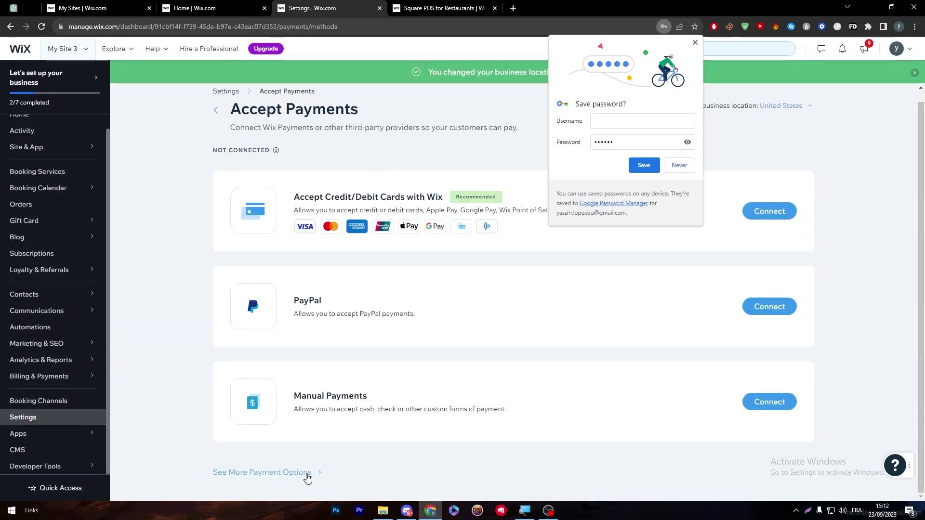
{"action": "left_click", "coordinate": [307, 479]}
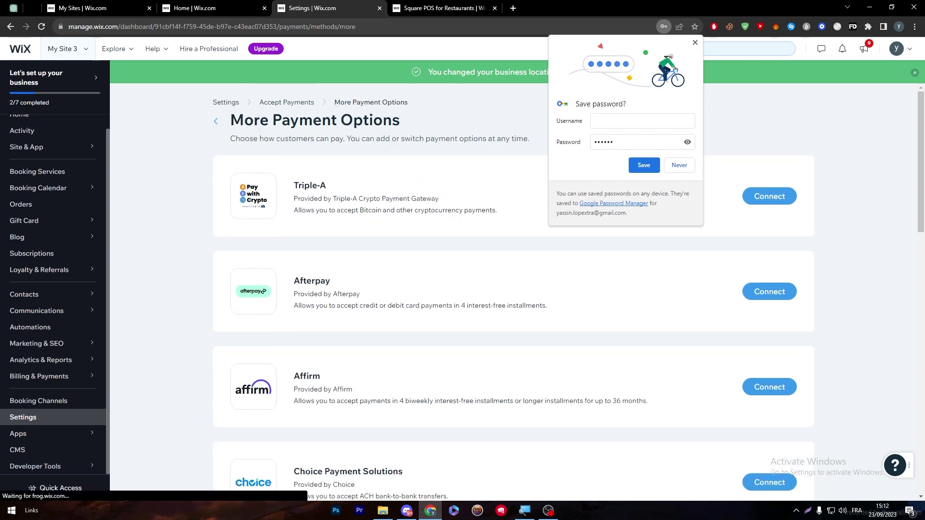
{"action": "scroll", "coordinate": [916, 224], "scroll_direction": "down", "scroll_amount": 5}
{"action": "left_click_drag", "start_coordinate": [916, 224], "coordinate": [910, 409]}
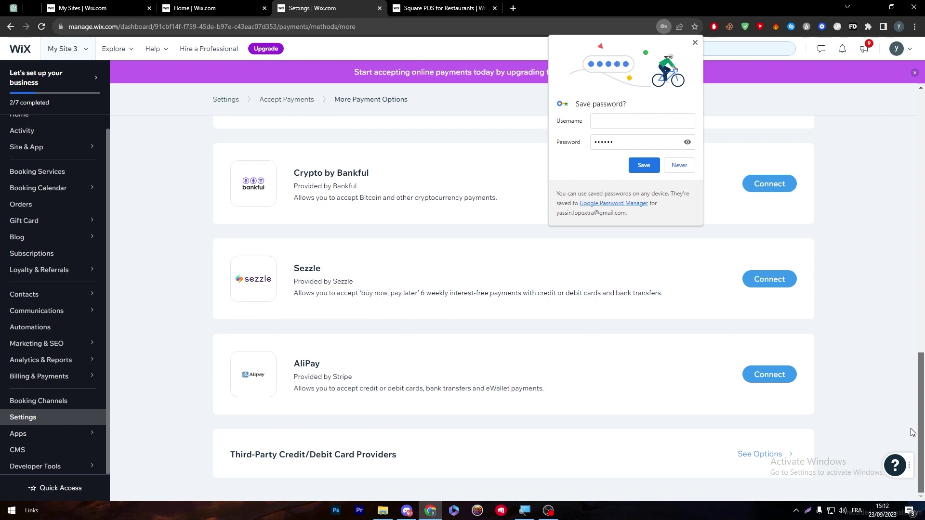
{"action": "left_click", "coordinate": [774, 460]}
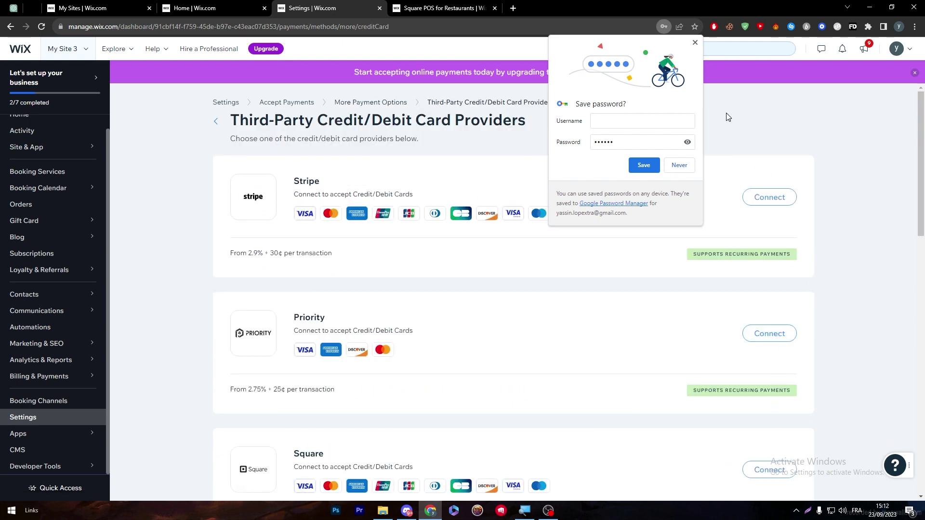
- Dismiss the password prompt, zoom the page to 110%, and start connecting Square
{"action": "left_click", "coordinate": [696, 43]}
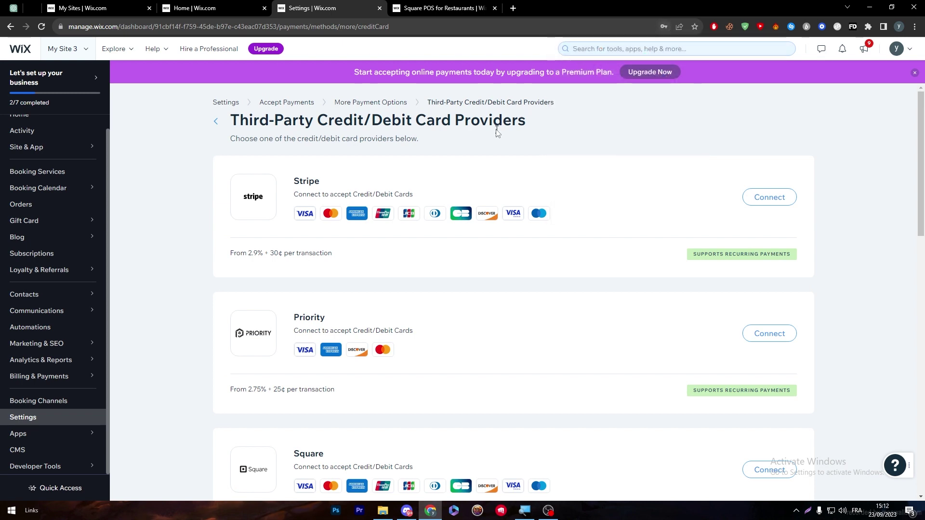
{"action": "left_click_drag", "start_coordinate": [924, 132], "coordinate": [924, 140]}
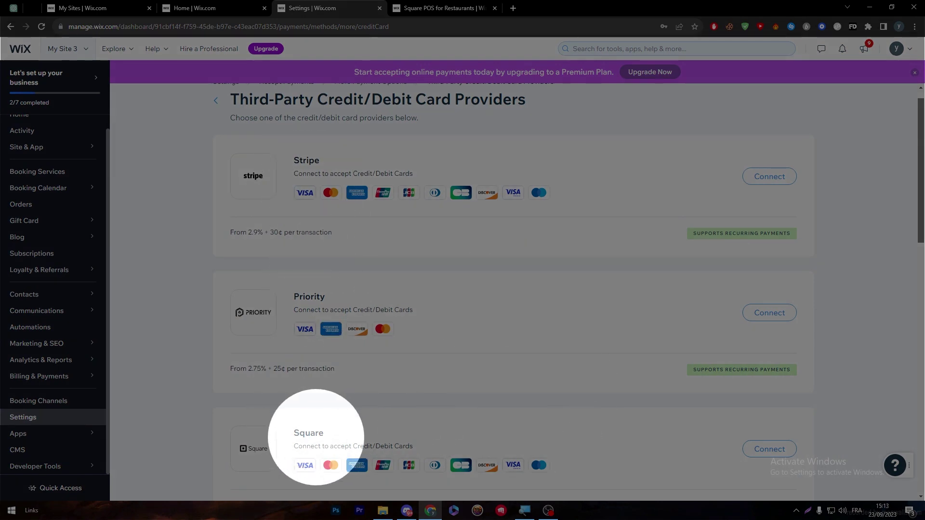
{"action": "scroll", "coordinate": [924, 171], "scroll_direction": "down", "scroll_amount": 1}
{"action": "scroll", "coordinate": [924, 172], "scroll_direction": "down", "scroll_amount": 4}
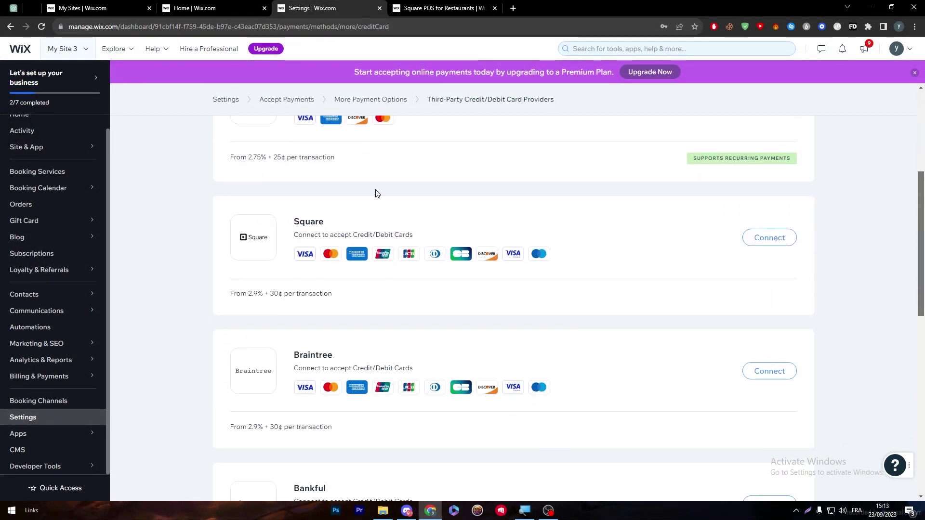
{"action": "double_click", "coordinate": [329, 223]}
{"action": "left_click", "coordinate": [337, 220]}
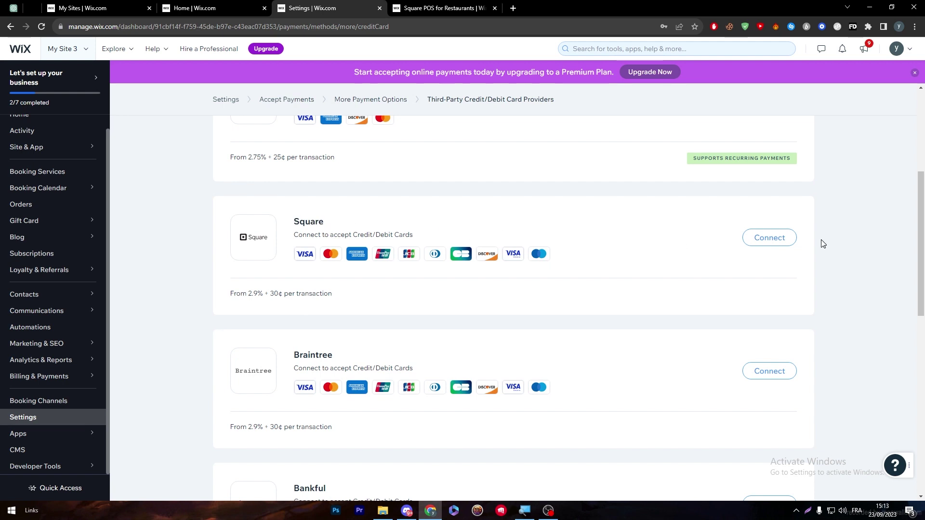
{"action": "key", "text": "ctrl+plus"}
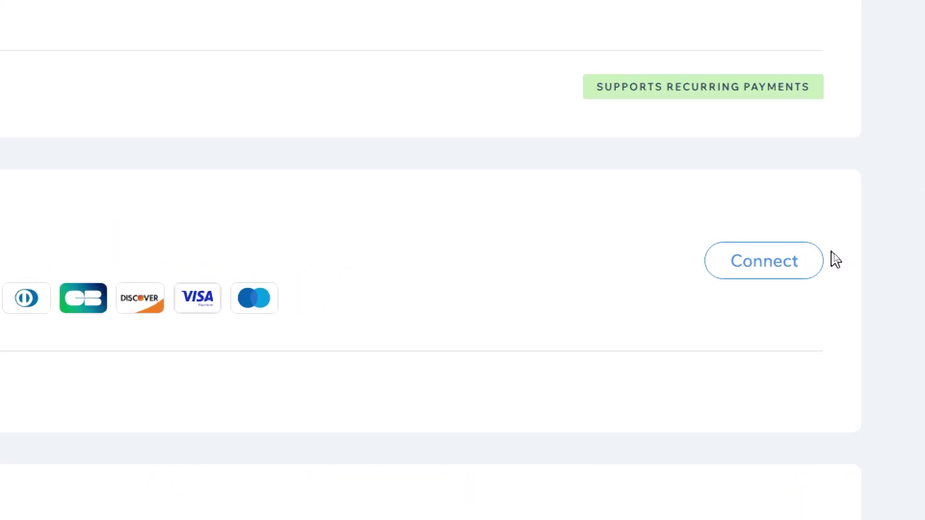
{"action": "left_click", "coordinate": [814, 259]}
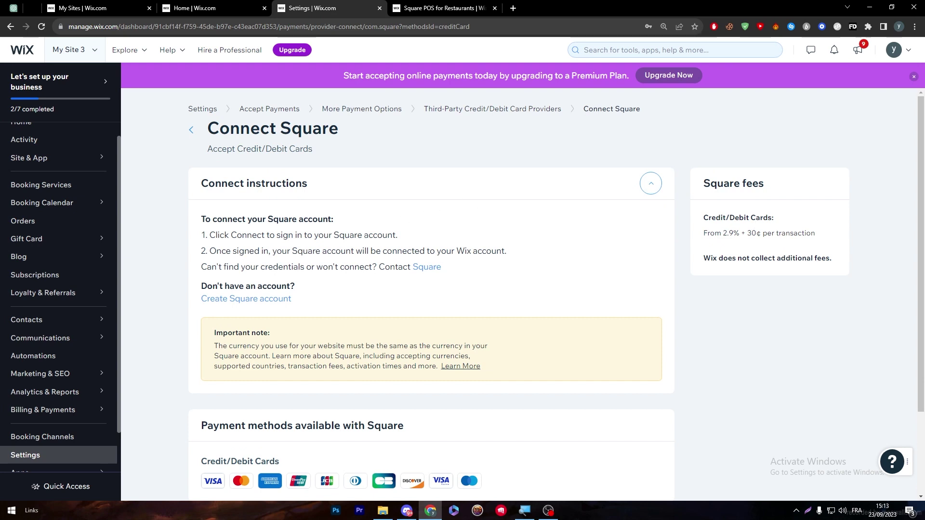
- Read through the Connect Square sign-in instructions
{"action": "left_click_drag", "start_coordinate": [204, 240], "coordinate": [468, 275]}
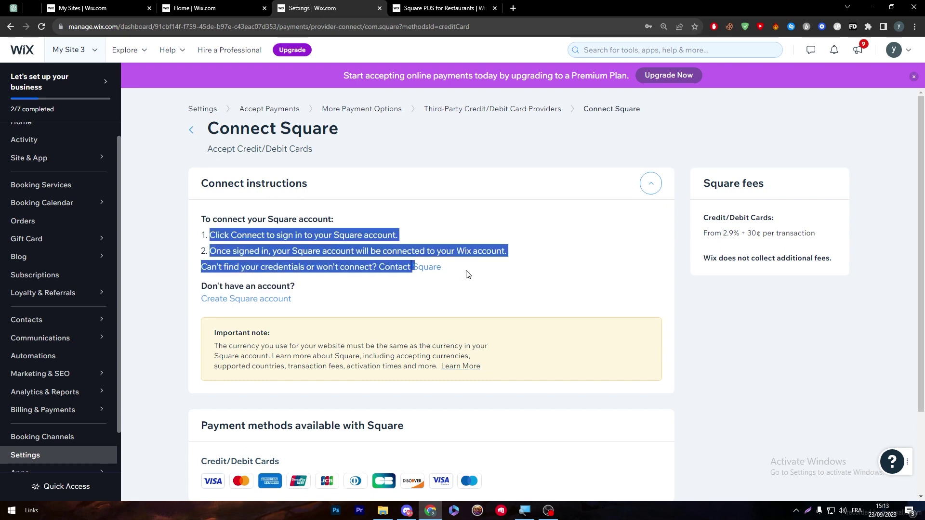
{"action": "left_click", "coordinate": [343, 234]}
{"action": "left_click_drag", "start_coordinate": [209, 236], "coordinate": [257, 237]}
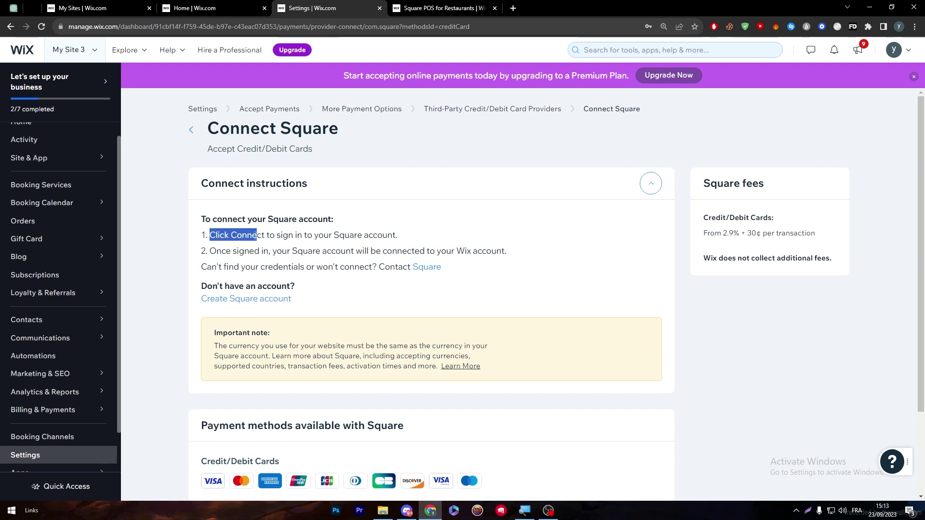
{"action": "left_click", "coordinate": [295, 244]}
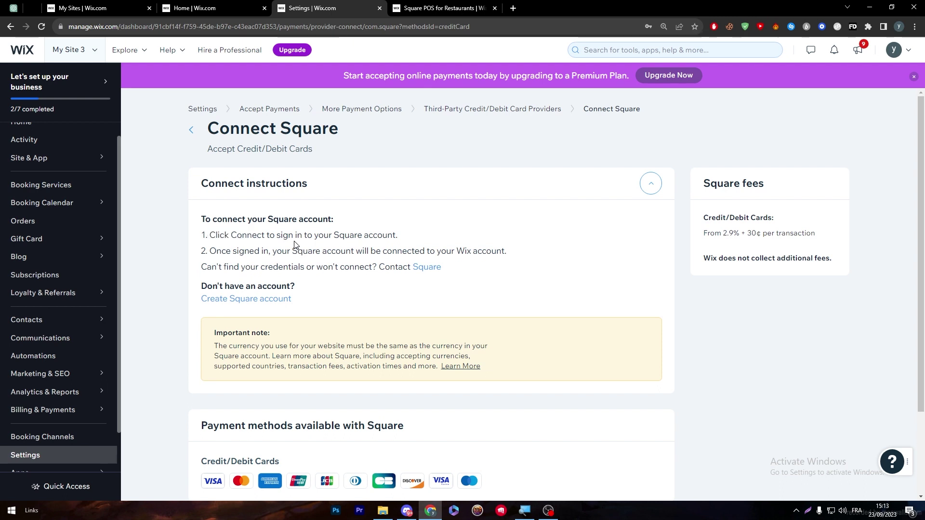
- Open Contact Square and Create Square account in new tabs, ending on Square's sign-in page
{"action": "left_click", "coordinate": [429, 275]}
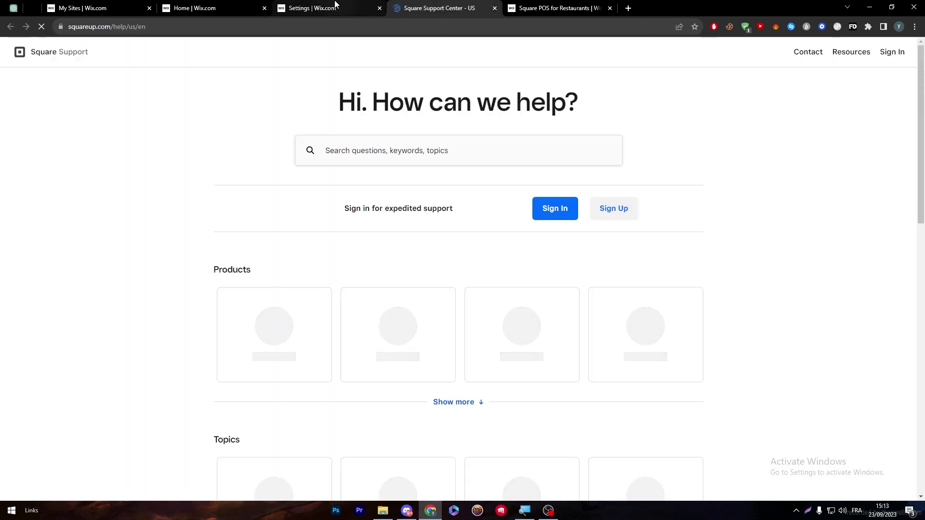
{"action": "key", "text": "ctrl+shift+Tab"}
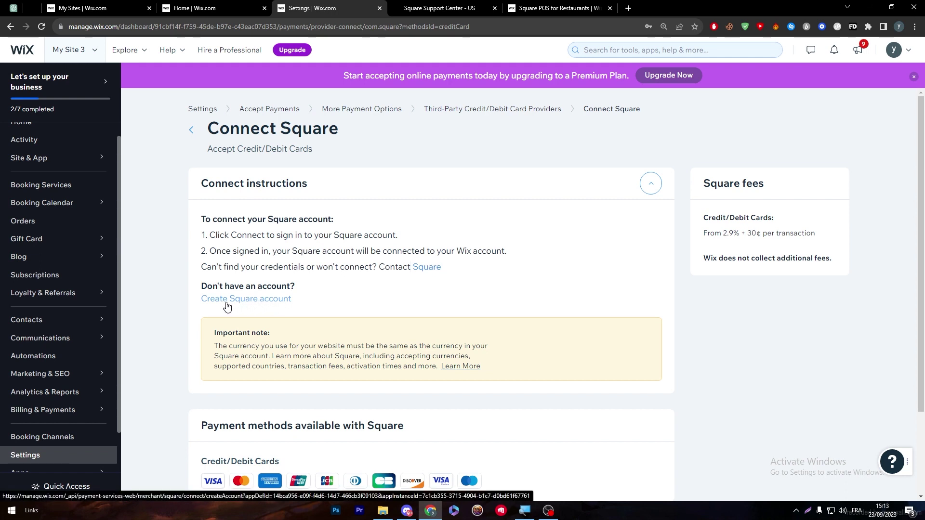
{"action": "left_click", "coordinate": [255, 305], "text": "ctrl"}
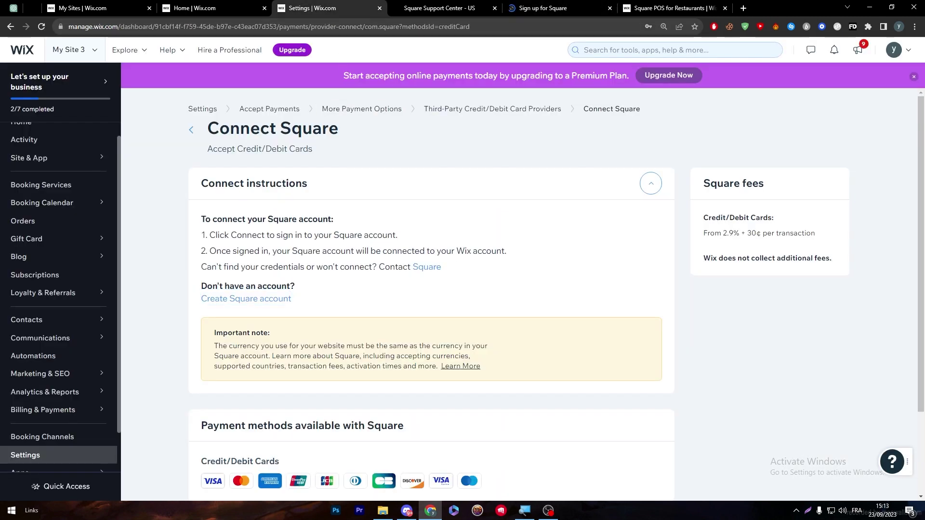
{"action": "left_click", "coordinate": [440, 8]}
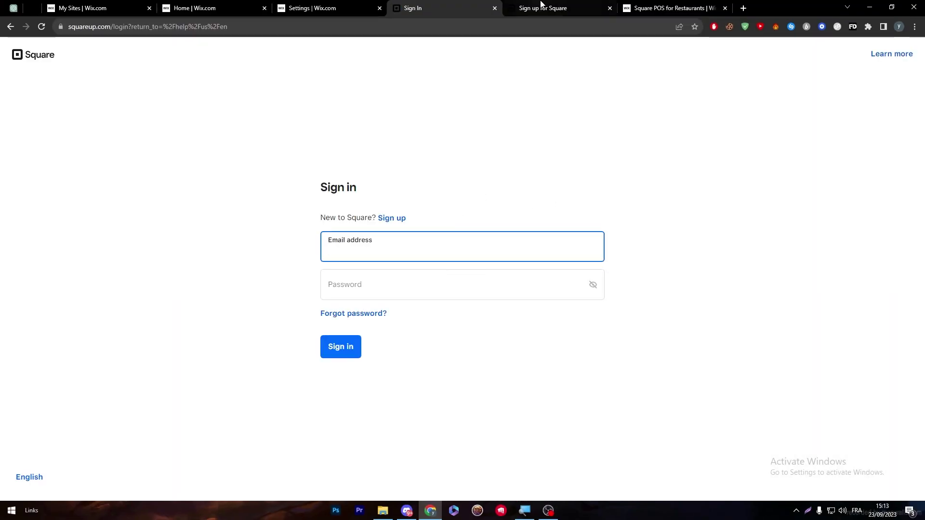
- Fill the Square sign-up form with the account e-mail, its confirmation and a password, and submit it
{"action": "left_click", "coordinate": [542, 8]}
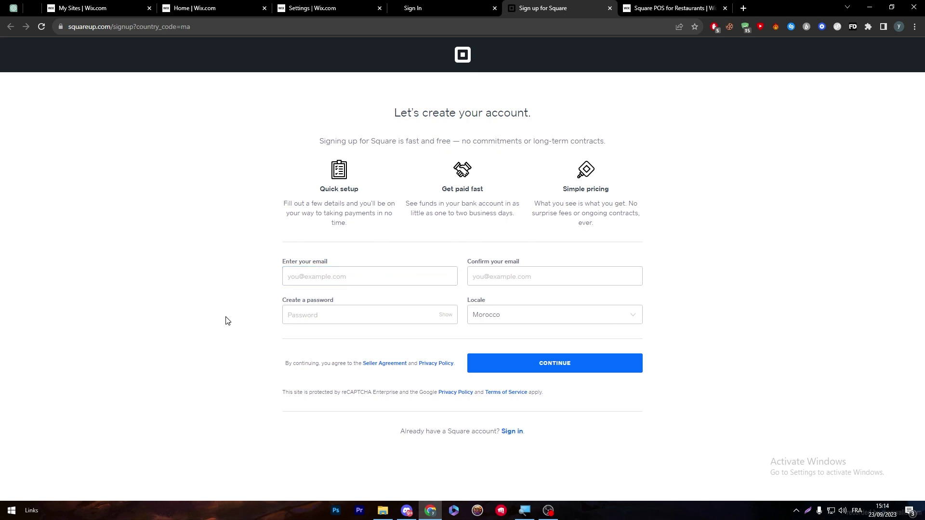
{"action": "left_click", "coordinate": [395, 269]}
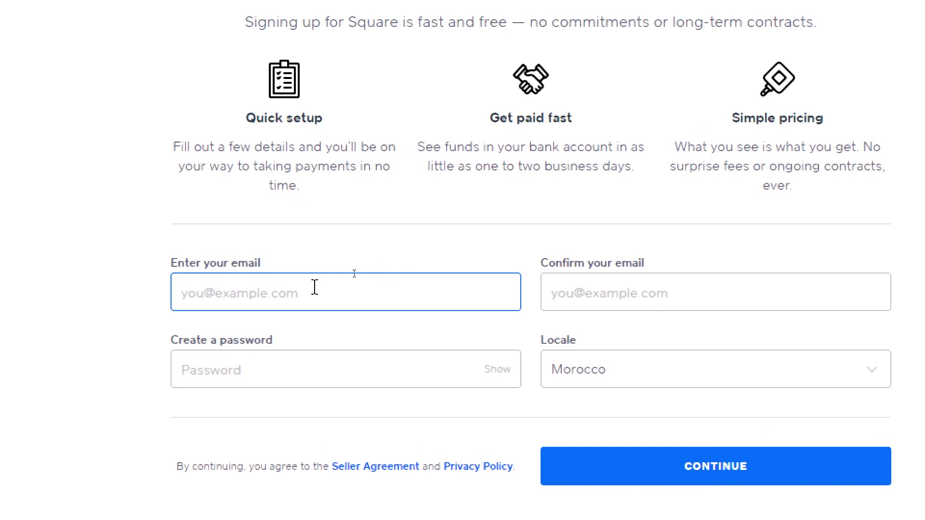
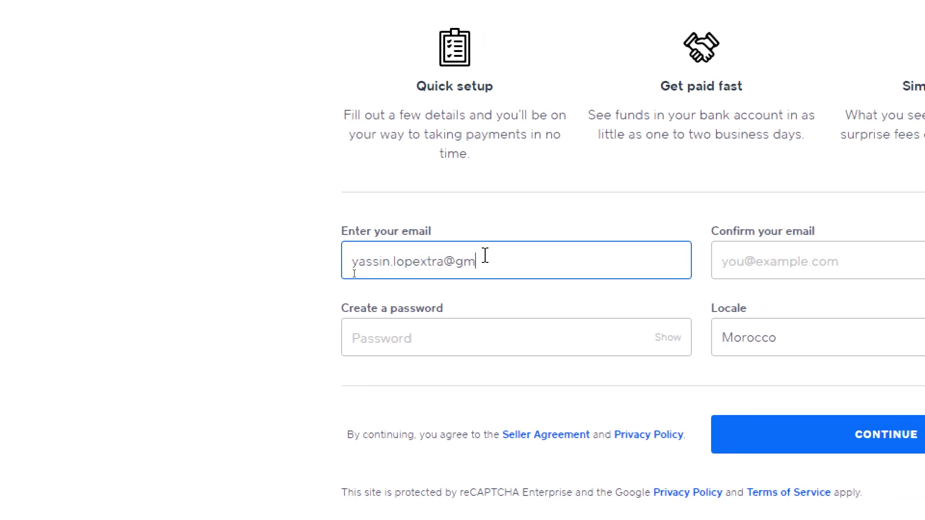
{"action": "key", "text": "ctrl+a"}
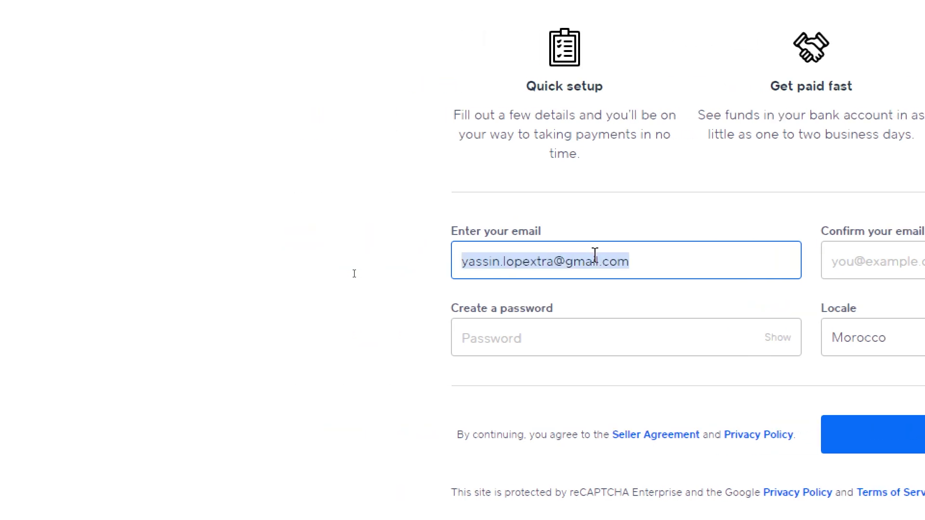
{"action": "key", "text": "ctrl+c"}
{"action": "left_click", "coordinate": [906, 260]}
{"action": "key", "text": "ctrl+v"}
{"action": "left_click", "coordinate": [620, 347]}
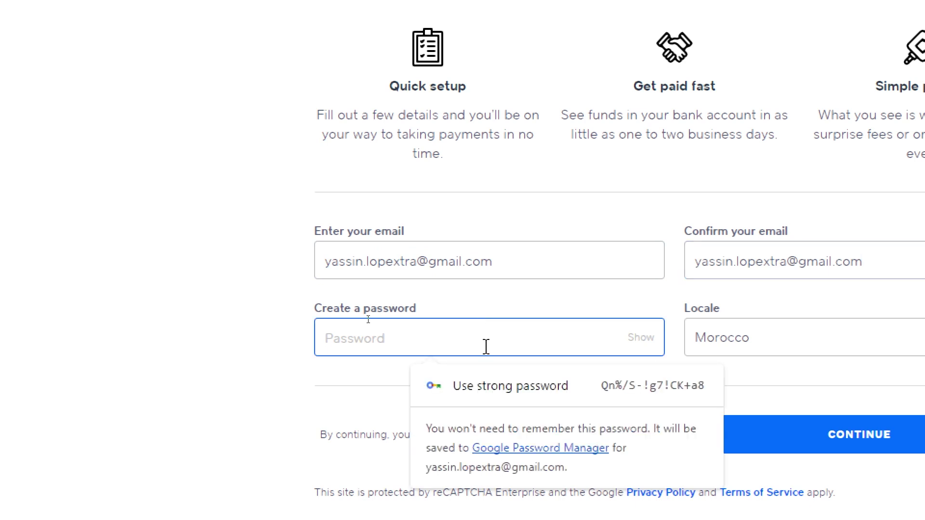
{"action": "type", "text": "••••••••••"}
{"action": "left_click", "coordinate": [815, 351]}
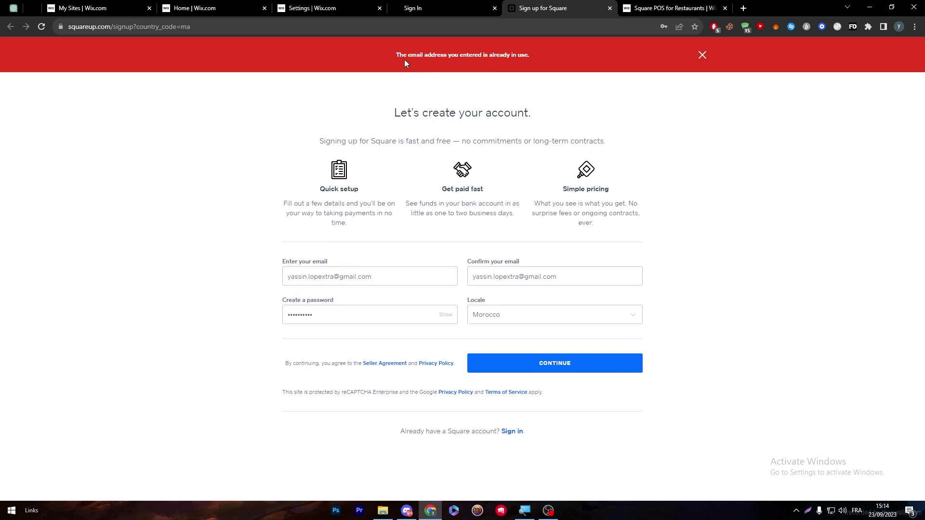
- Note Square's e-mail-already-in-use error and return to the Wix My Site 3 dashboard
{"action": "left_click_drag", "start_coordinate": [397, 55], "coordinate": [529, 55]}
{"action": "left_click", "coordinate": [417, 59]}
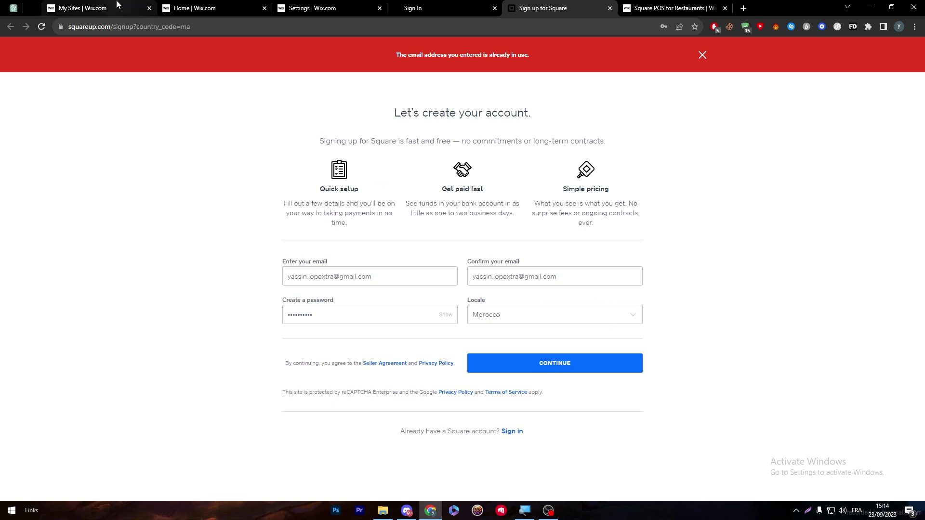
{"action": "left_click", "coordinate": [82, 8]}
{"action": "left_click", "coordinate": [192, 8]}
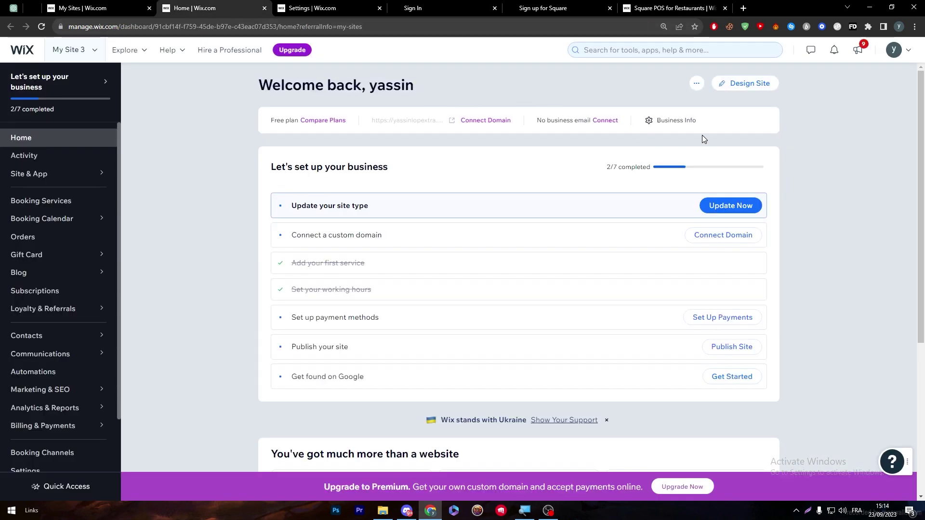
- Close the Square sign-up, POS and Support tabs, then scroll down to Connect on the Connect Square page
{"action": "left_click", "coordinate": [318, 7]}
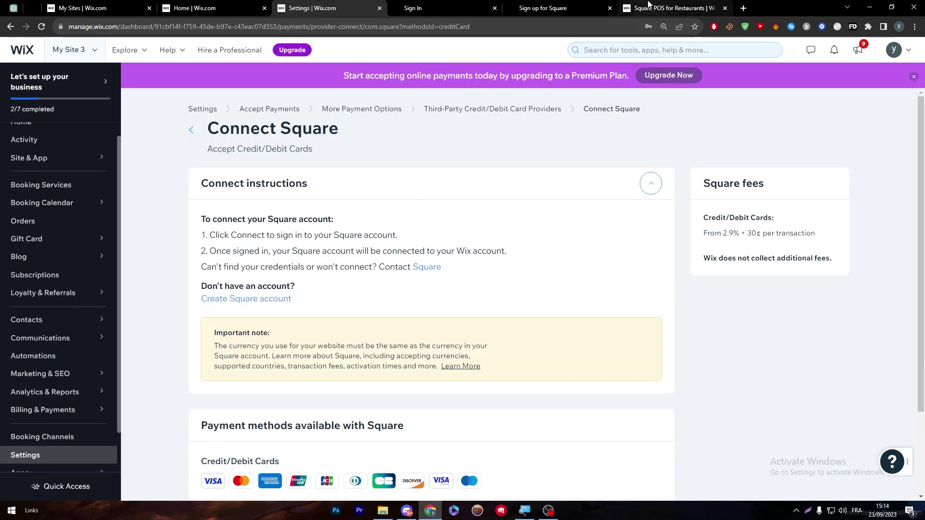
{"action": "left_click", "coordinate": [648, 5]}
{"action": "left_click", "coordinate": [539, 6]}
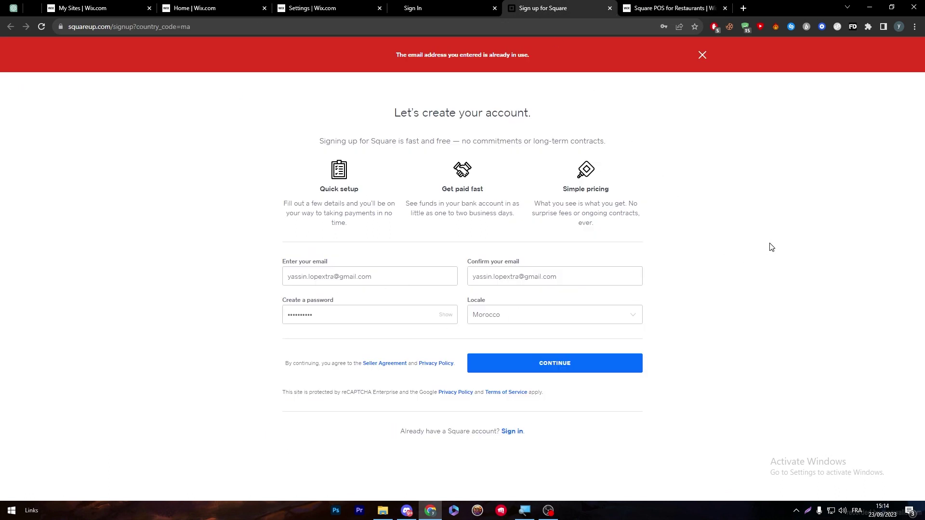
{"action": "key", "text": "ctrl+w"}
{"action": "key", "text": "ctrl+w"}
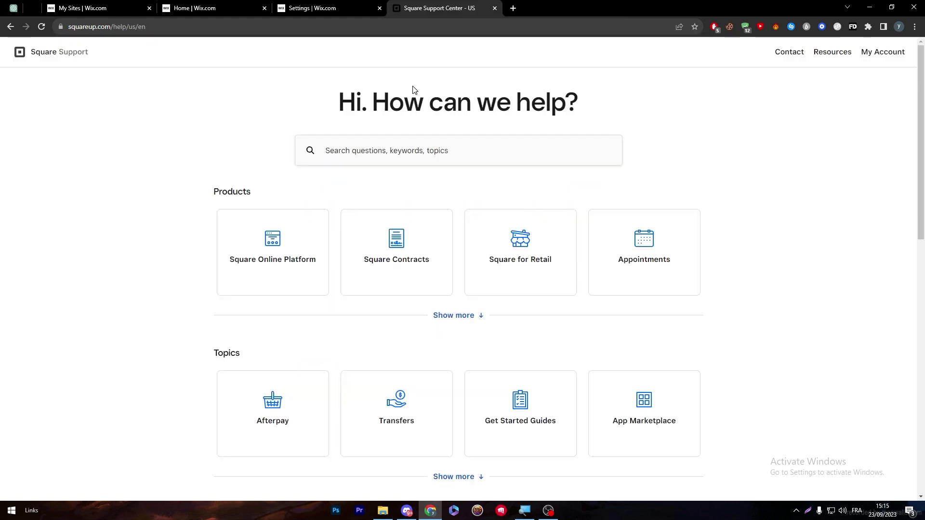
{"action": "key", "text": "ctrl+shift+Tab"}
{"action": "key", "text": "ctrl+Tab"}
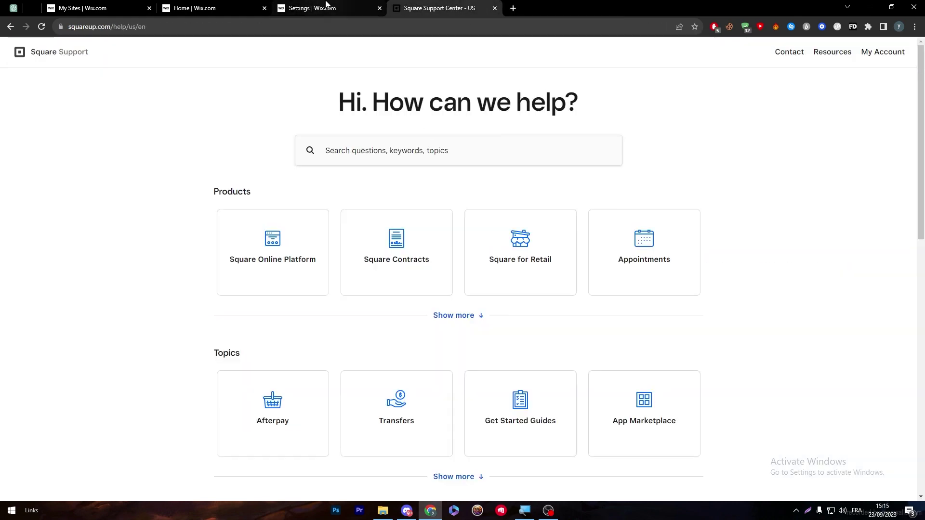
{"action": "key", "text": "ctrl+w"}
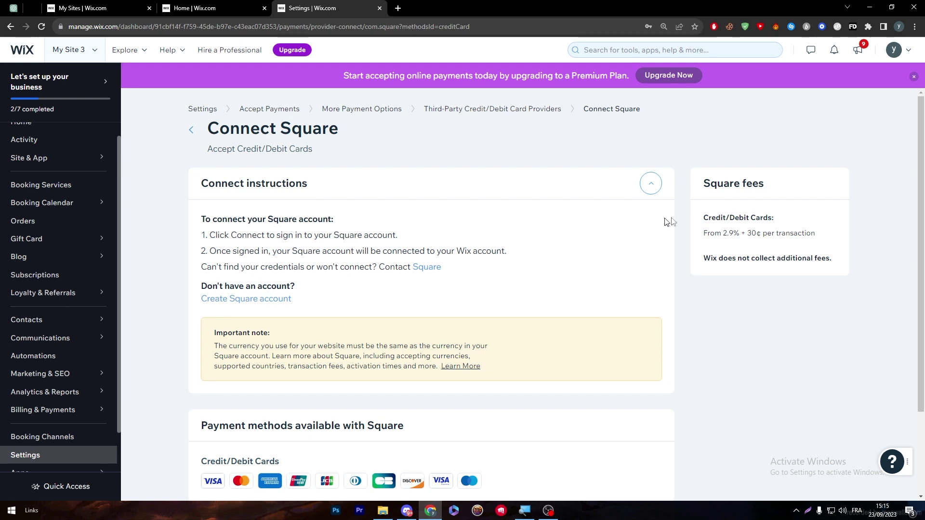
{"action": "scroll", "coordinate": [899, 213], "scroll_direction": "down", "scroll_amount": 3}
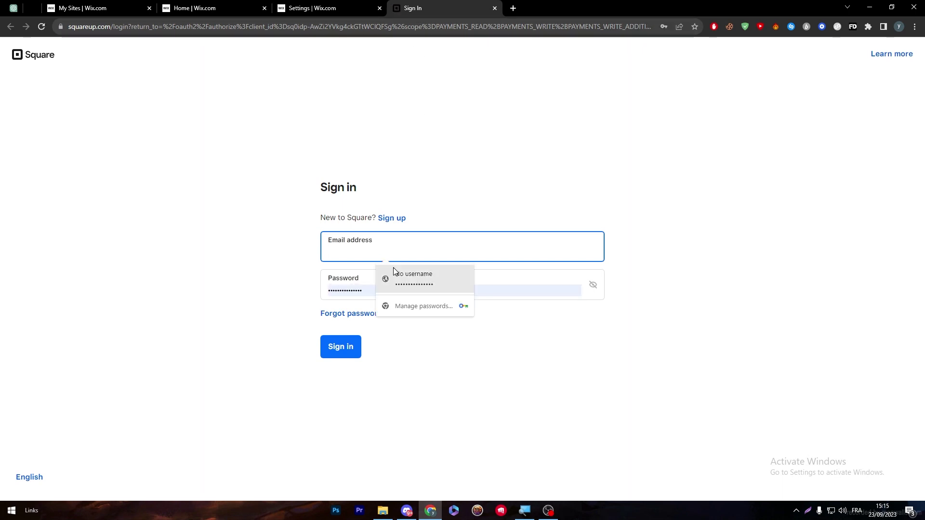
- Sign in to Square with the saved e-mail, skip phone verification, and allow Wix to access the account
{"action": "type", "text": "y"}
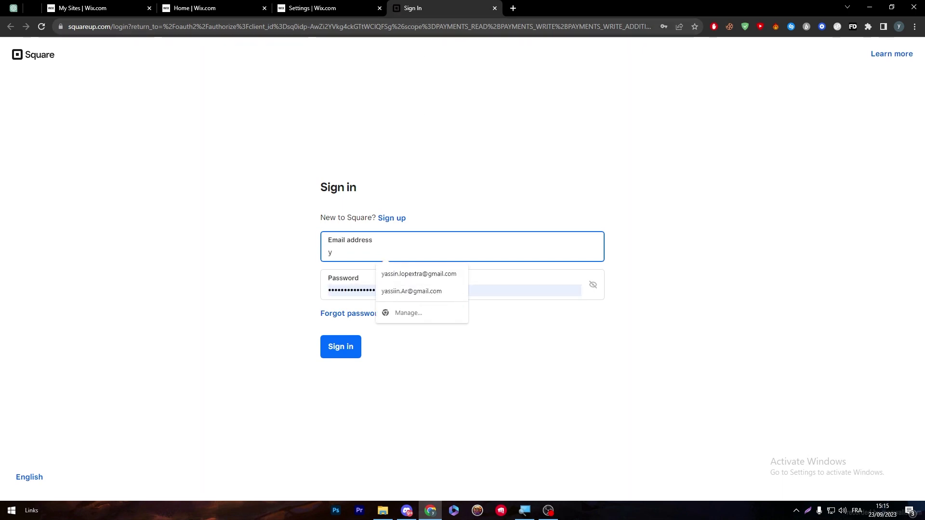
{"action": "left_click", "coordinate": [412, 273]}
{"action": "left_click", "coordinate": [353, 347]}
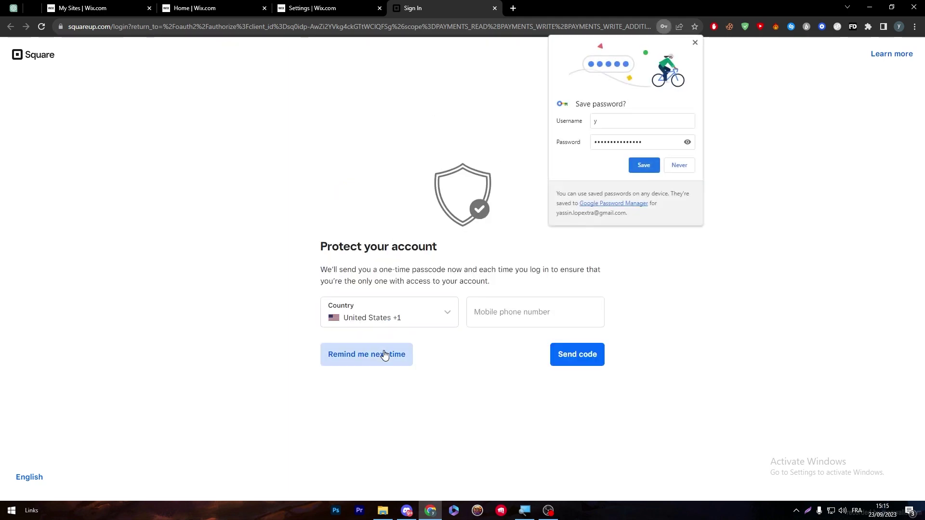
{"action": "left_click", "coordinate": [385, 355]}
{"action": "left_click", "coordinate": [489, 314]}
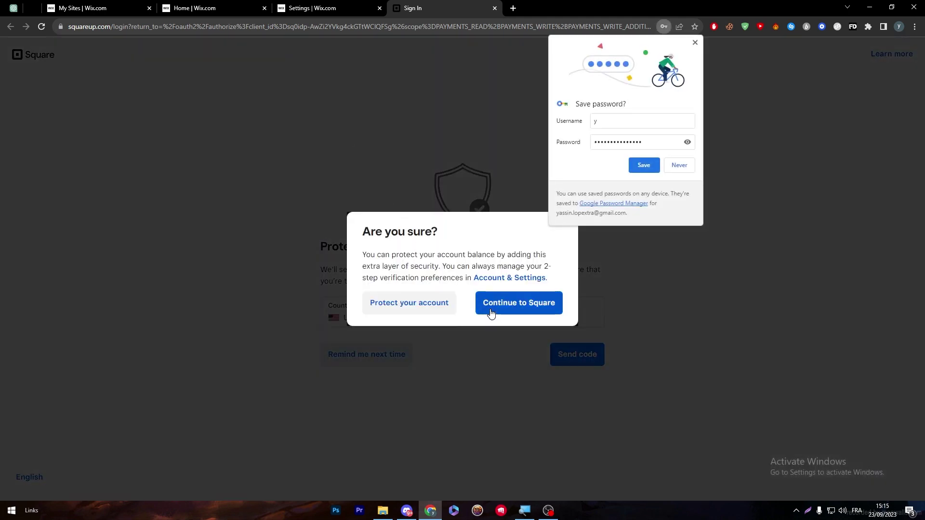
{"action": "left_click", "coordinate": [696, 43]}
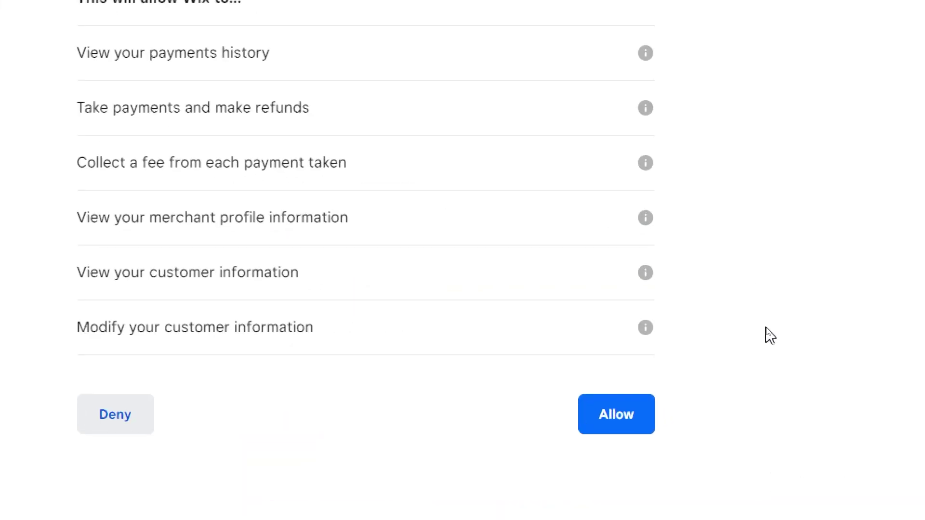
{"action": "left_click", "coordinate": [616, 419]}
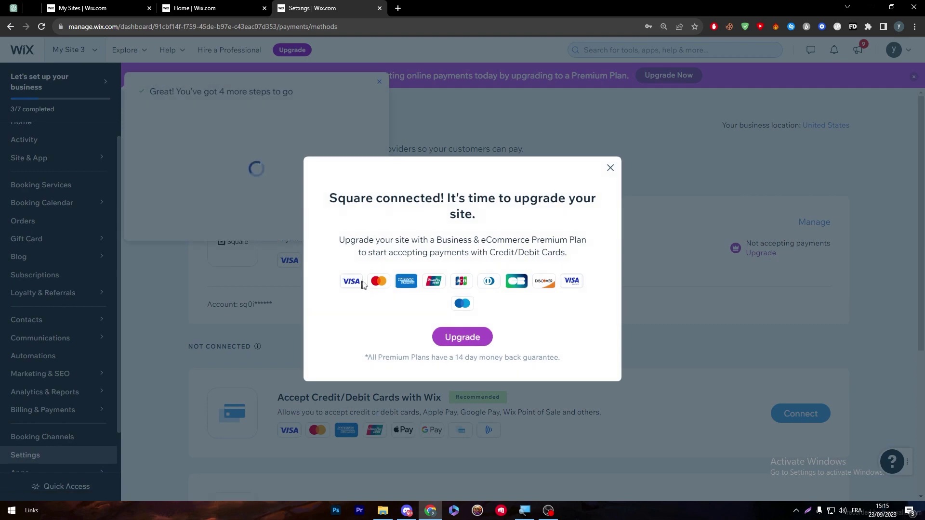
- Dismiss the 'Square connected!' notice and open the Premium upgrade under 'Not accepting payments'
{"action": "left_click", "coordinate": [612, 169]}
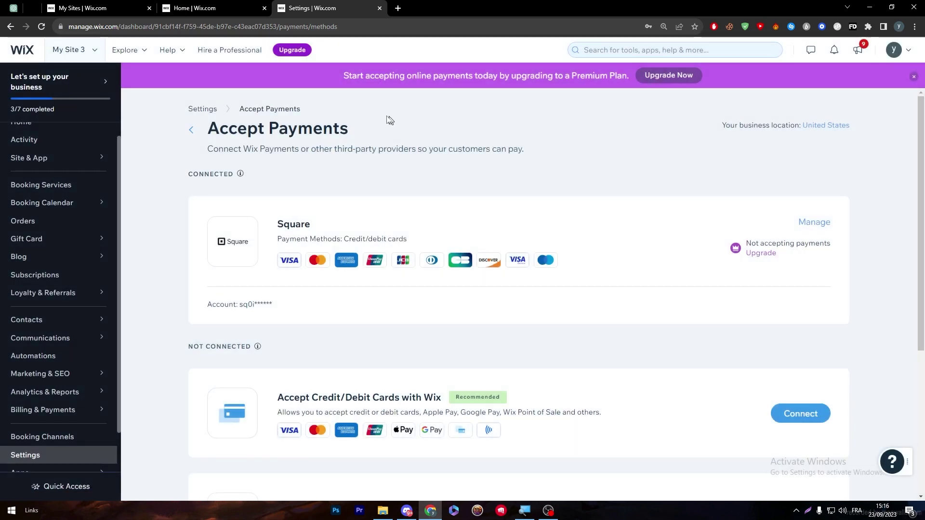
{"action": "left_click_drag", "start_coordinate": [289, 224], "coordinate": [324, 231]}
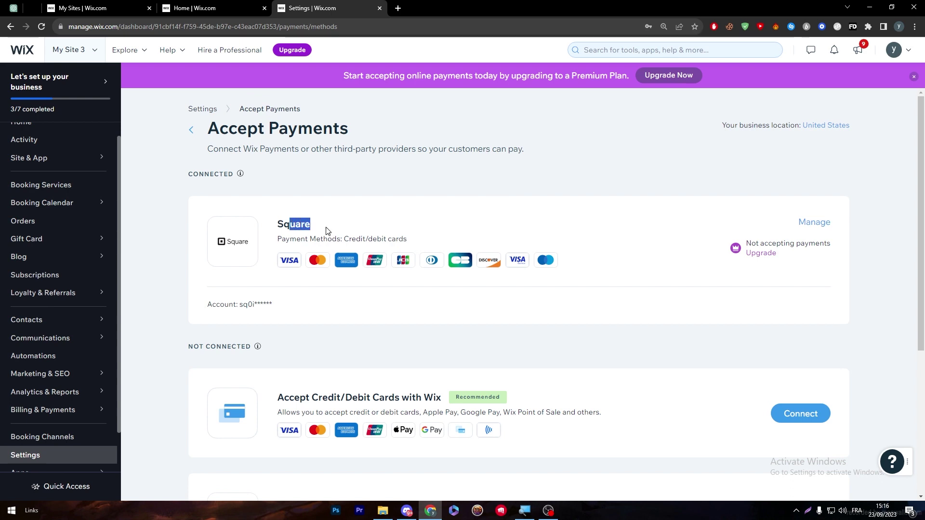
{"action": "left_click", "coordinate": [326, 231]}
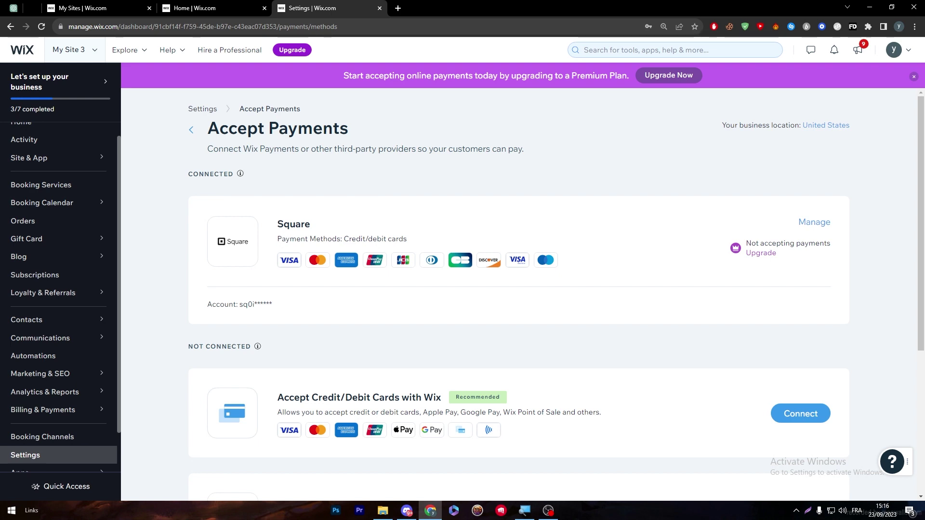
{"action": "left_click", "coordinate": [772, 255]}
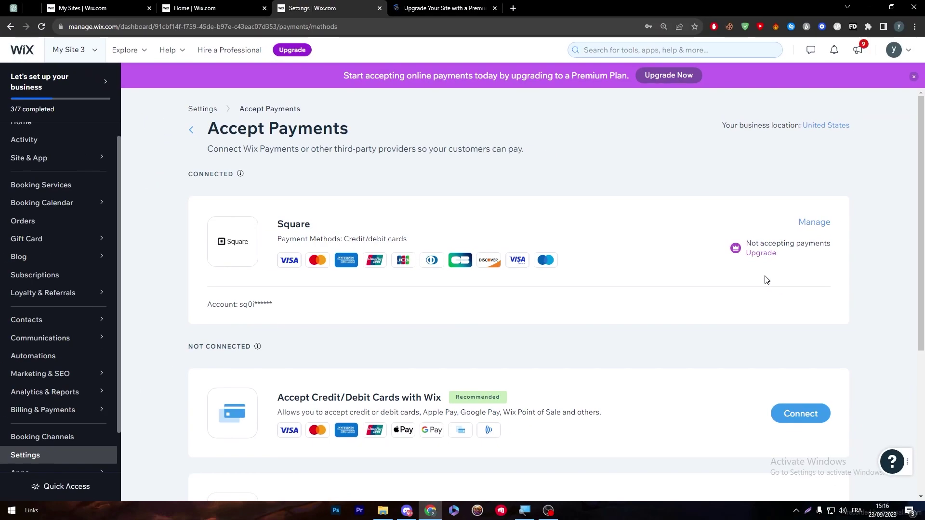
- Compare Business Premium plans — Basic US$17, Unlimited US$25, VIP US$35 monthly — then leave the plans page
{"action": "left_click", "coordinate": [452, 14]}
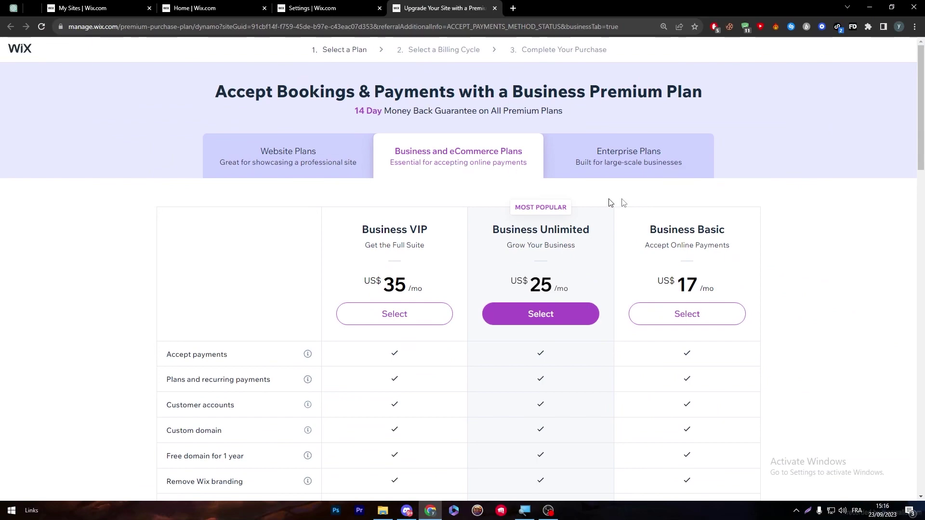
{"action": "left_click_drag", "start_coordinate": [923, 141], "coordinate": [922, 191]}
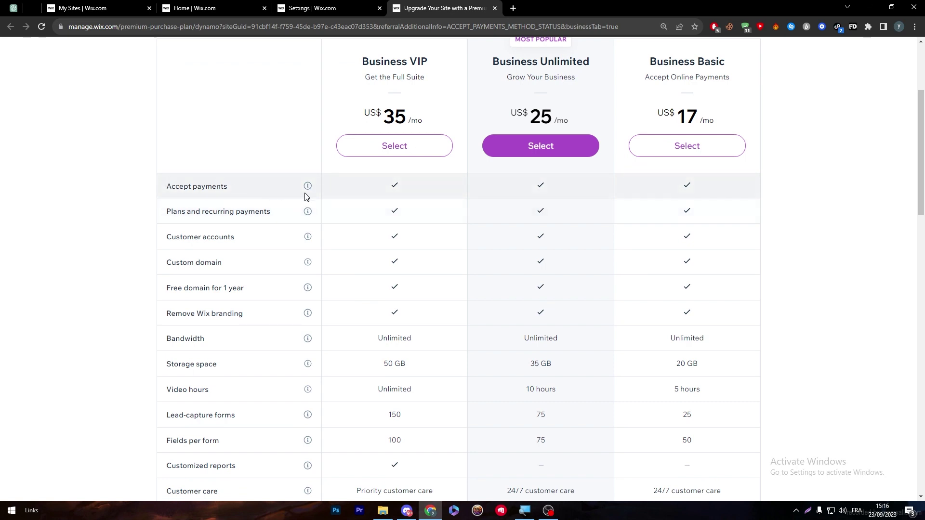
{"action": "mouse_move", "coordinate": [308, 186]}
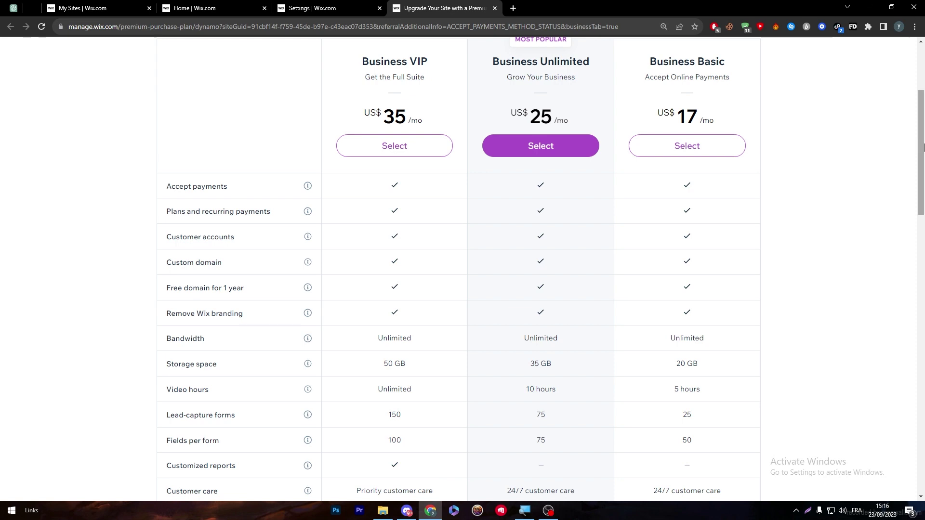
{"action": "scroll", "coordinate": [921, 153], "scroll_direction": "up", "scroll_amount": 2}
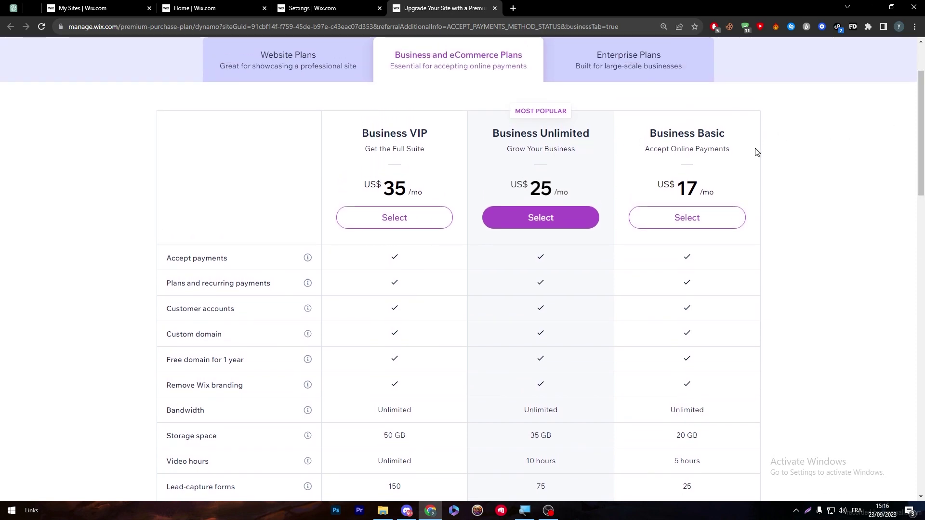
{"action": "left_click_drag", "start_coordinate": [530, 189], "coordinate": [542, 189]}
{"action": "left_click_drag", "start_coordinate": [657, 186], "coordinate": [699, 192]}
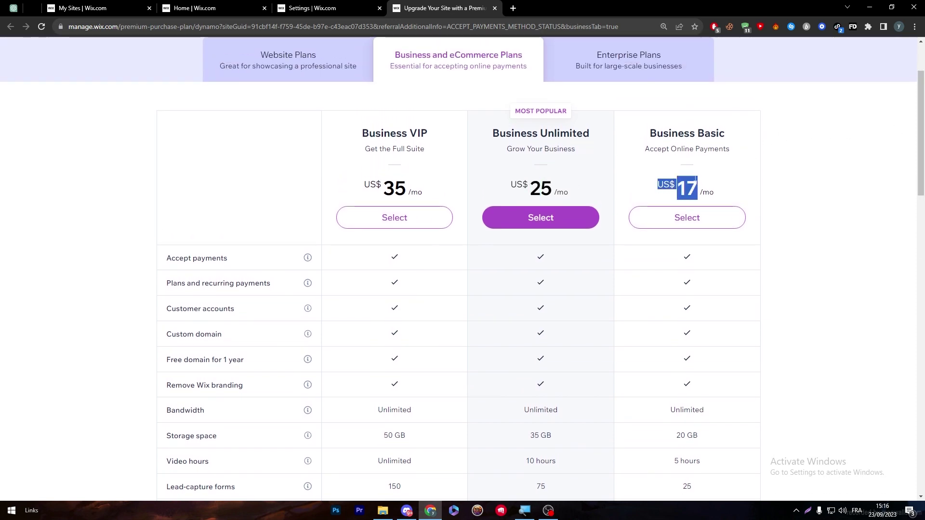
{"action": "left_click_drag", "start_coordinate": [384, 189], "coordinate": [410, 190]}
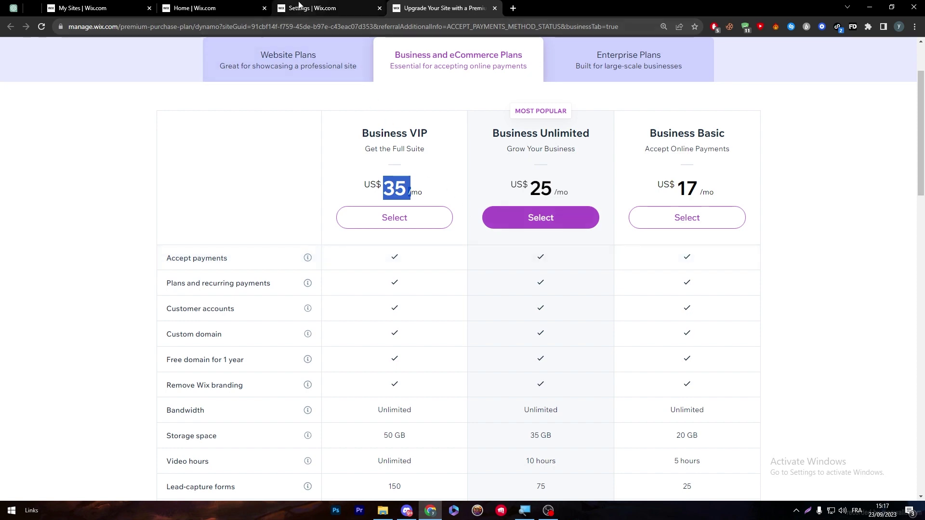
{"action": "left_click", "coordinate": [333, 8]}
{"action": "left_click", "coordinate": [212, 8]}
- Show the Accept Payments settings listing Square as a connected credit/debit card provider
{"action": "left_click", "coordinate": [332, 9]}
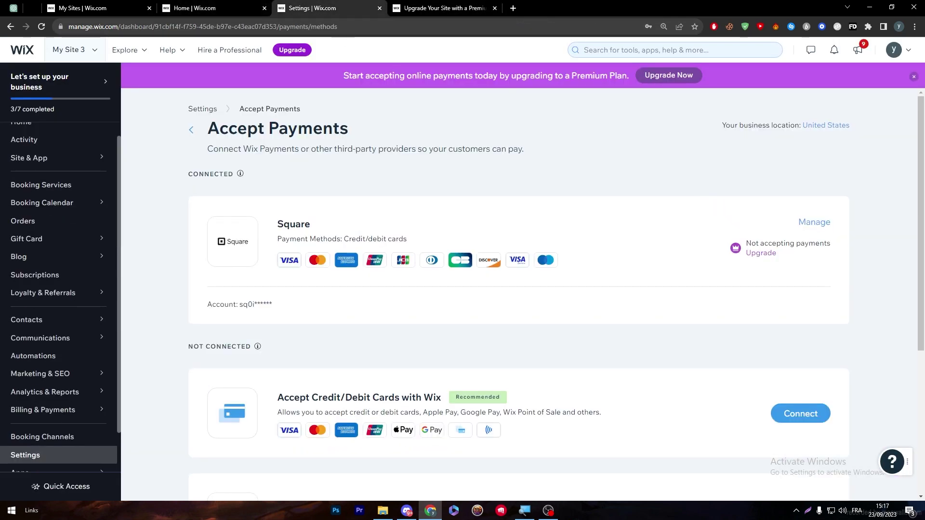